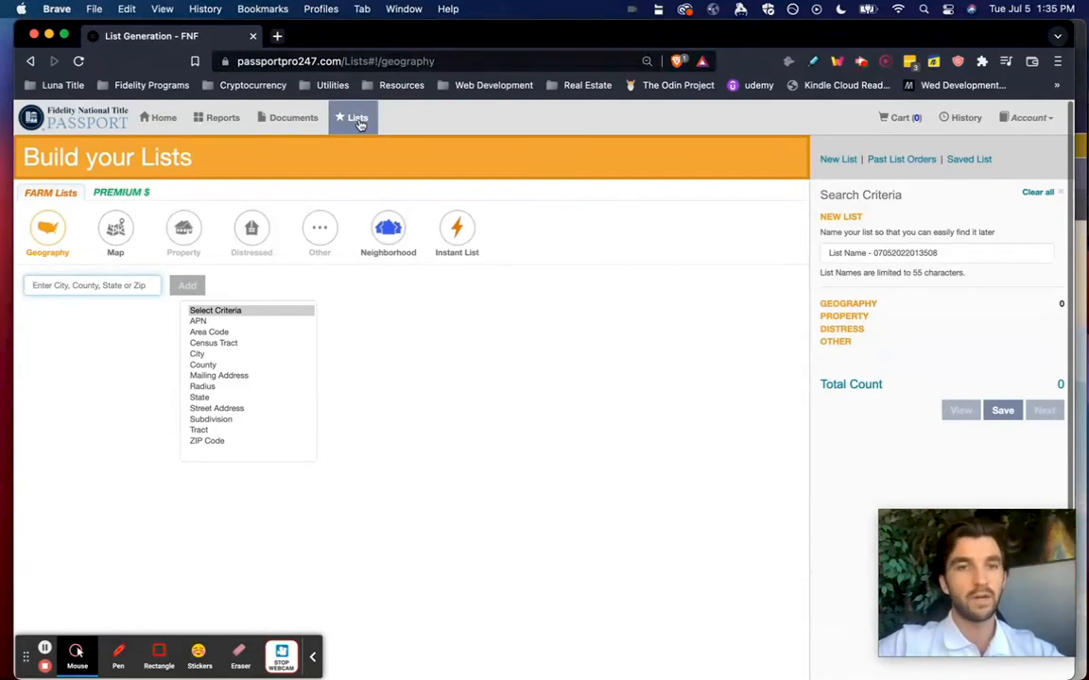
Switch the list builder from farm lists to the Premium list type
{"action": "left_click", "coordinate": [588, 183]}
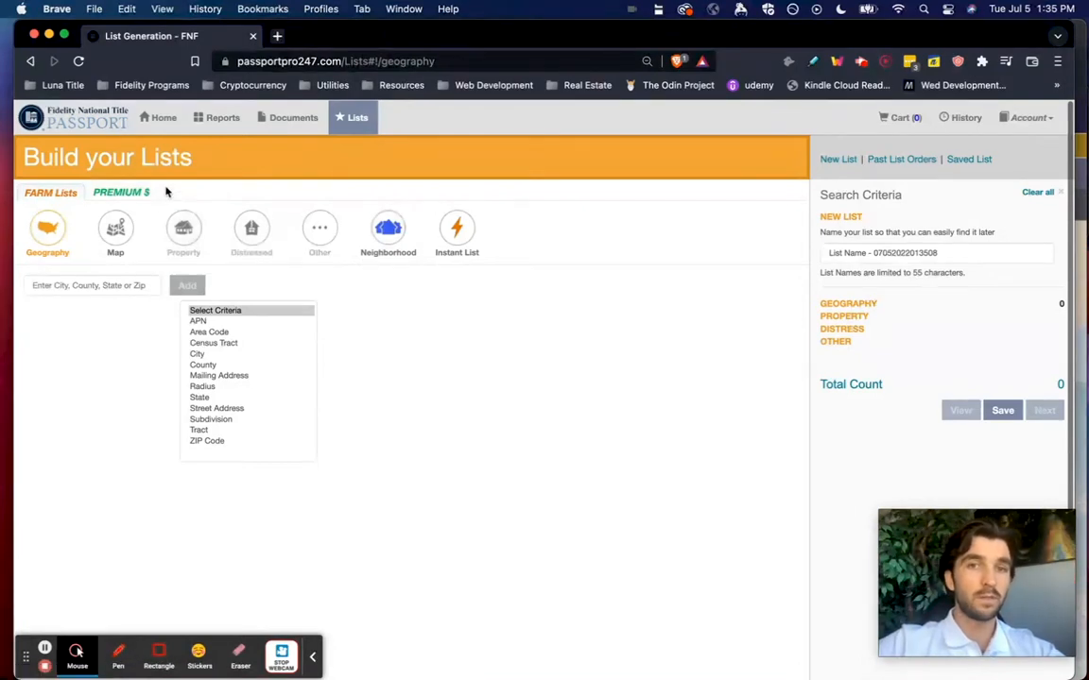
{"action": "left_click", "coordinate": [121, 192]}
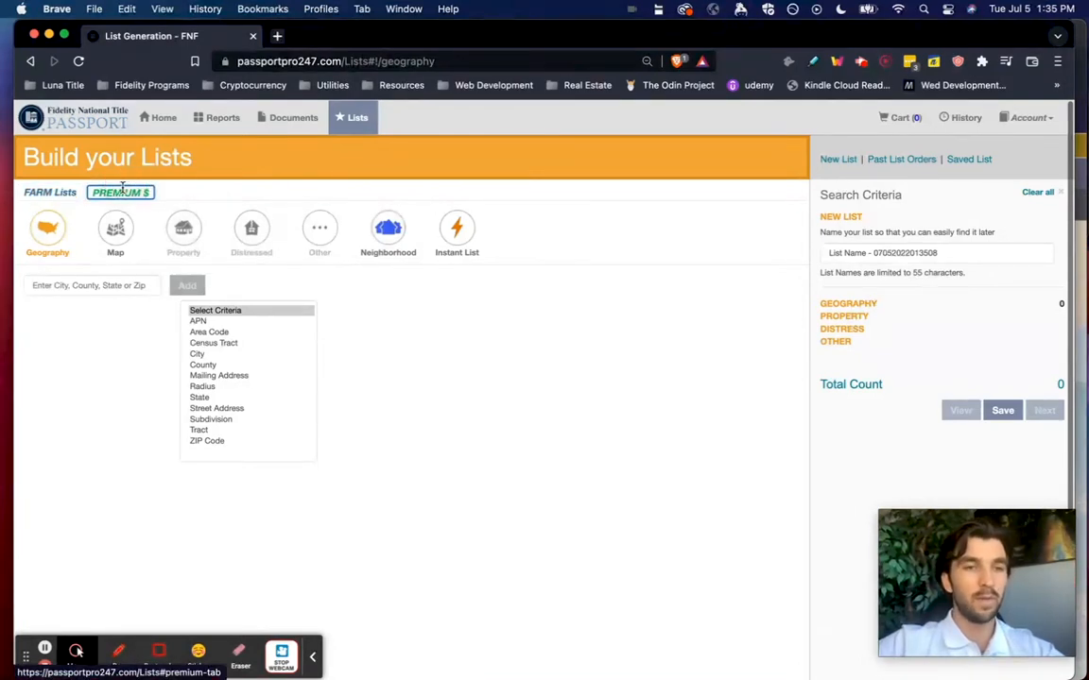
{"action": "left_click", "coordinate": [136, 186]}
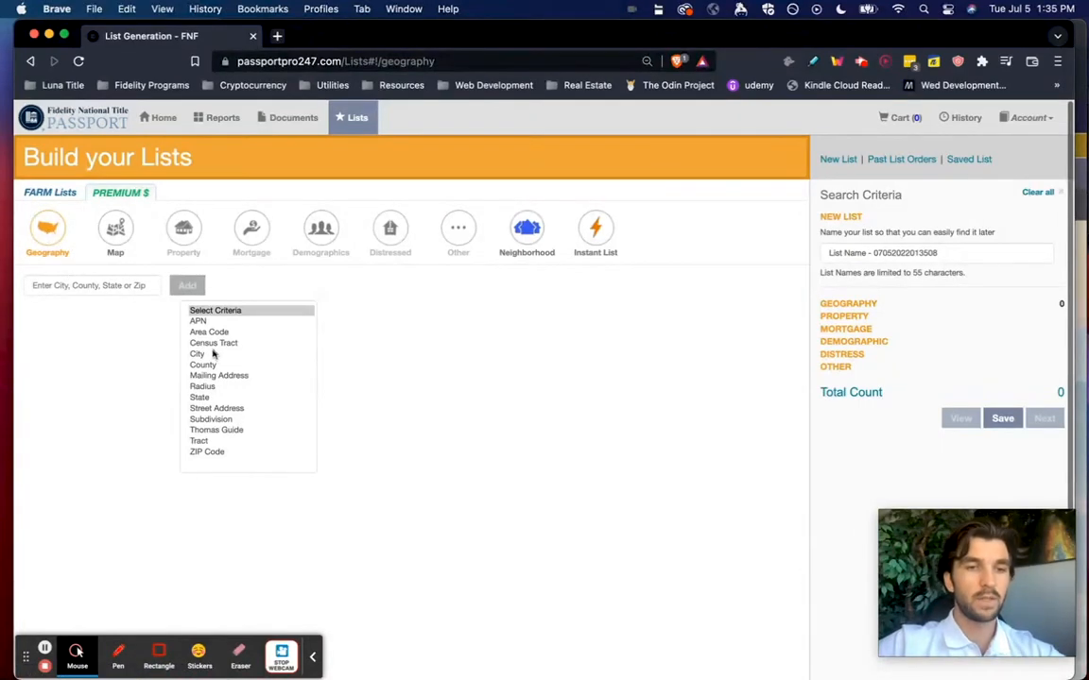
Add San Pedro in Los Angeles County, California, as a city criterion for the new list
{"action": "left_click", "coordinate": [198, 355]}
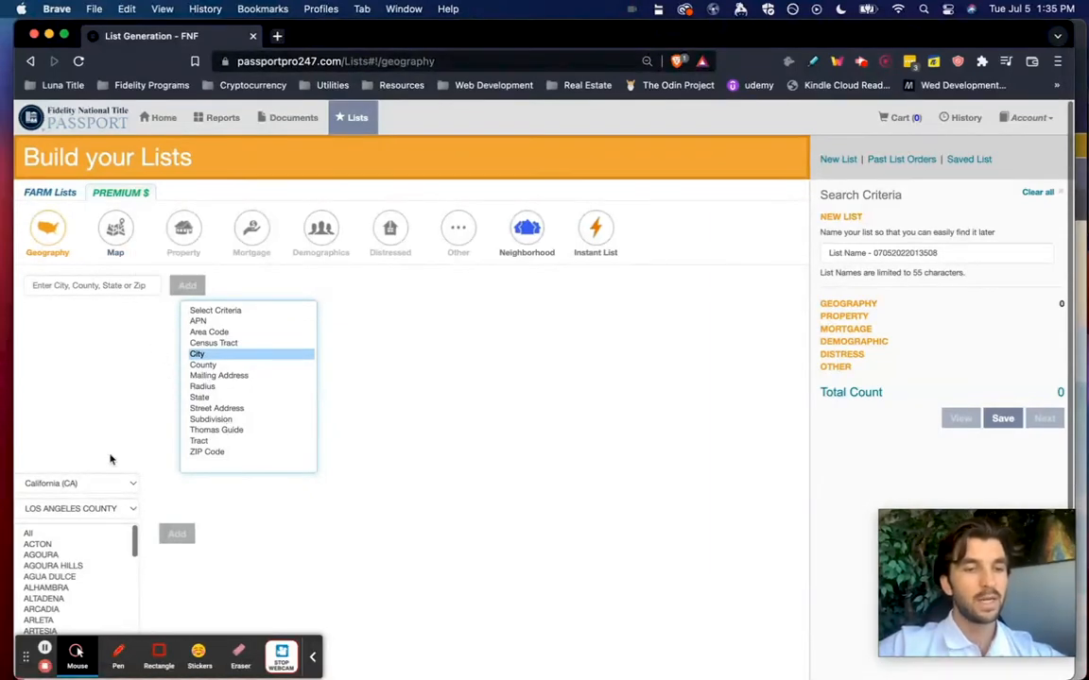
{"action": "scroll", "coordinate": [104, 447], "scroll_direction": "down", "scroll_amount": 2}
{"action": "scroll", "coordinate": [82, 503], "scroll_direction": "down", "scroll_amount": 6}
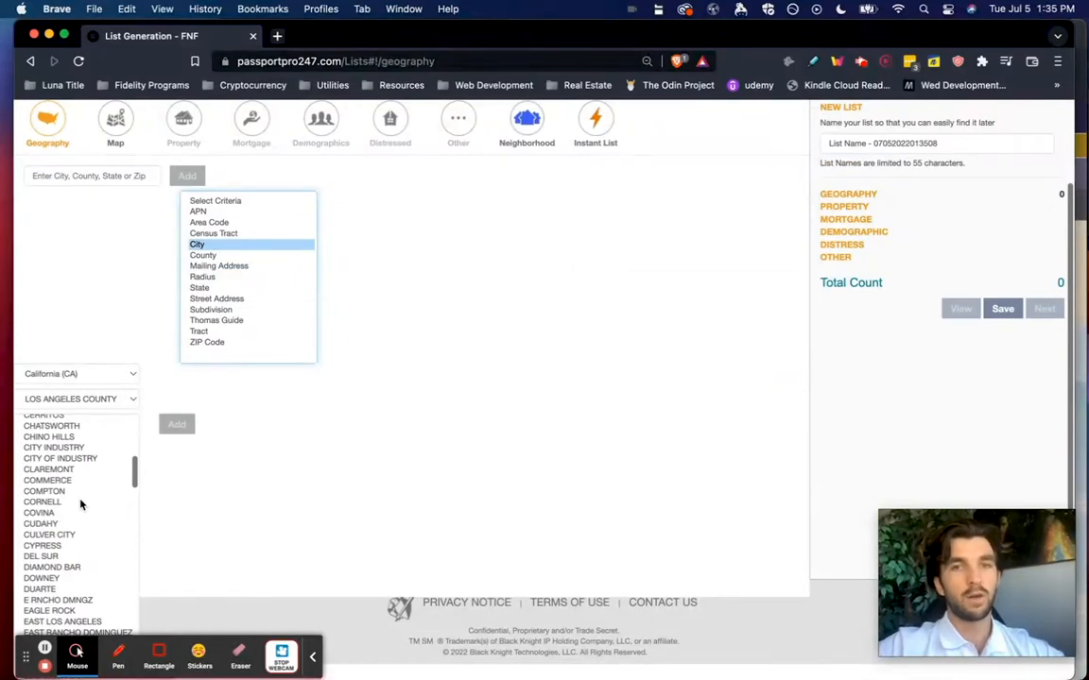
{"action": "scroll", "coordinate": [81, 505], "scroll_direction": "down", "scroll_amount": 15}
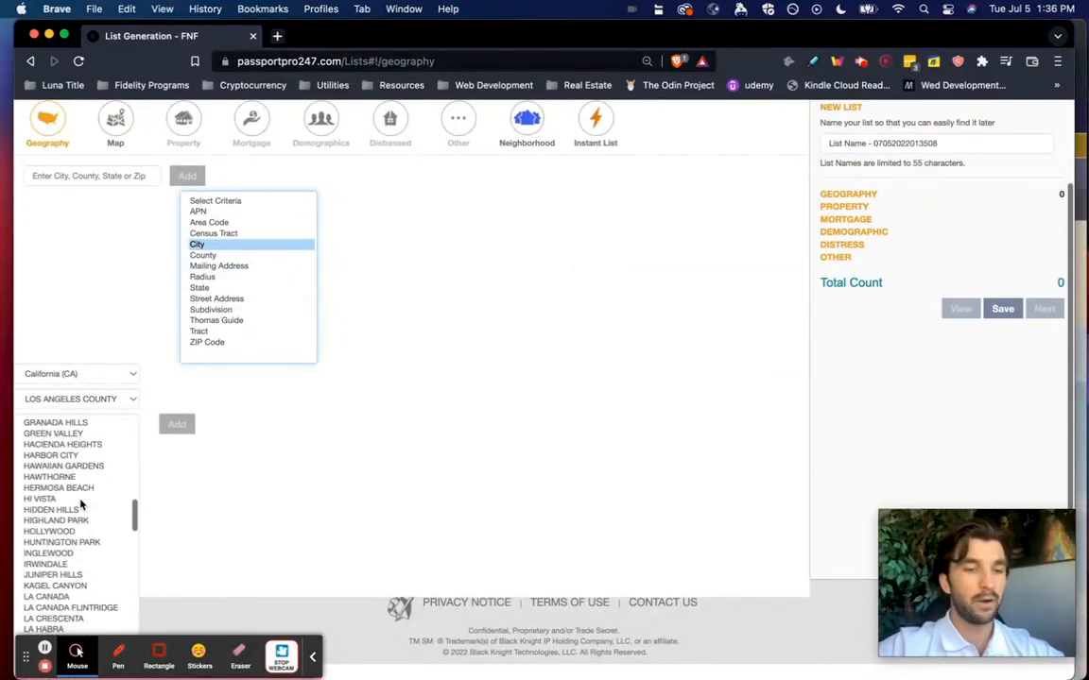
{"action": "scroll", "coordinate": [80, 505], "scroll_direction": "down", "scroll_amount": 10}
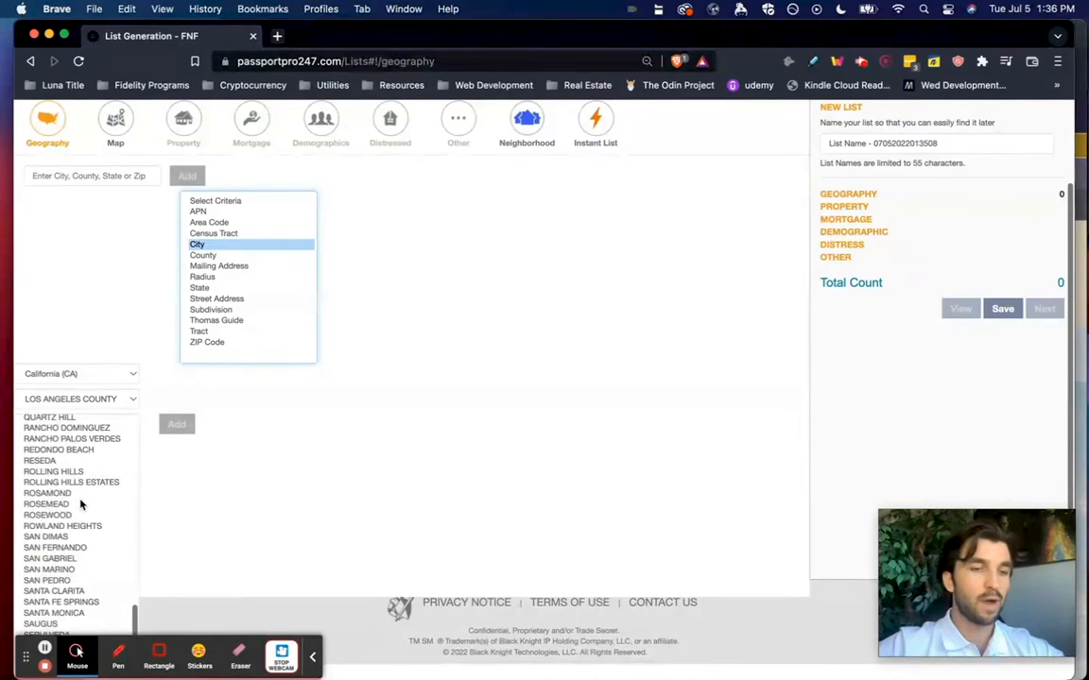
{"action": "scroll", "coordinate": [61, 532], "scroll_direction": "down", "scroll_amount": 3}
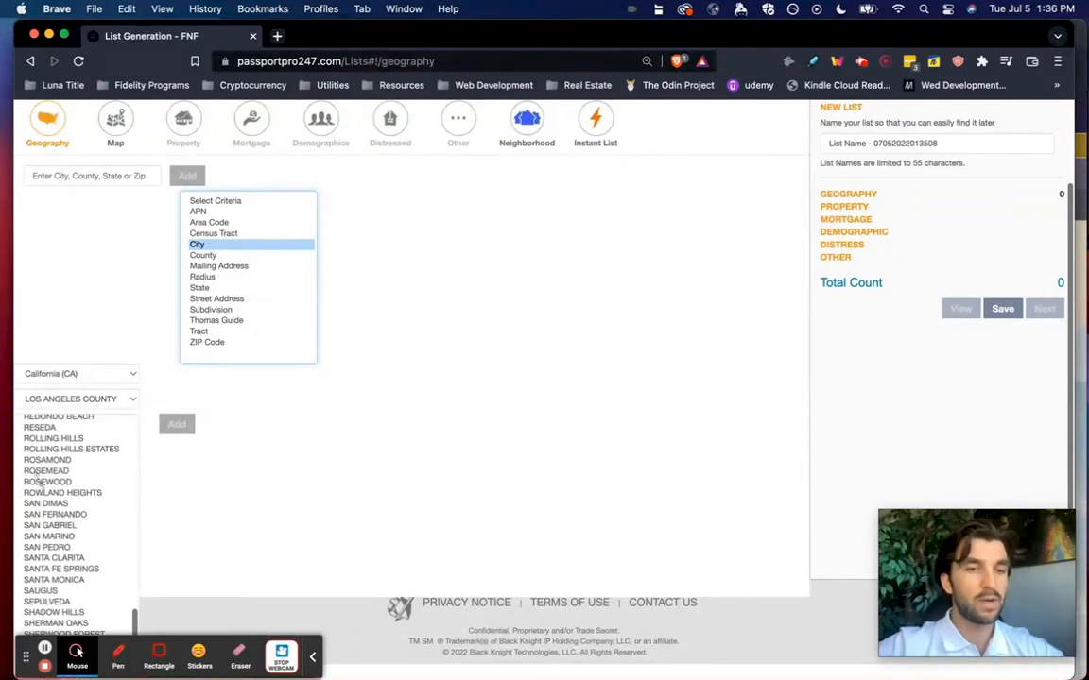
{"action": "scroll", "coordinate": [54, 543], "scroll_direction": "down", "scroll_amount": 3}
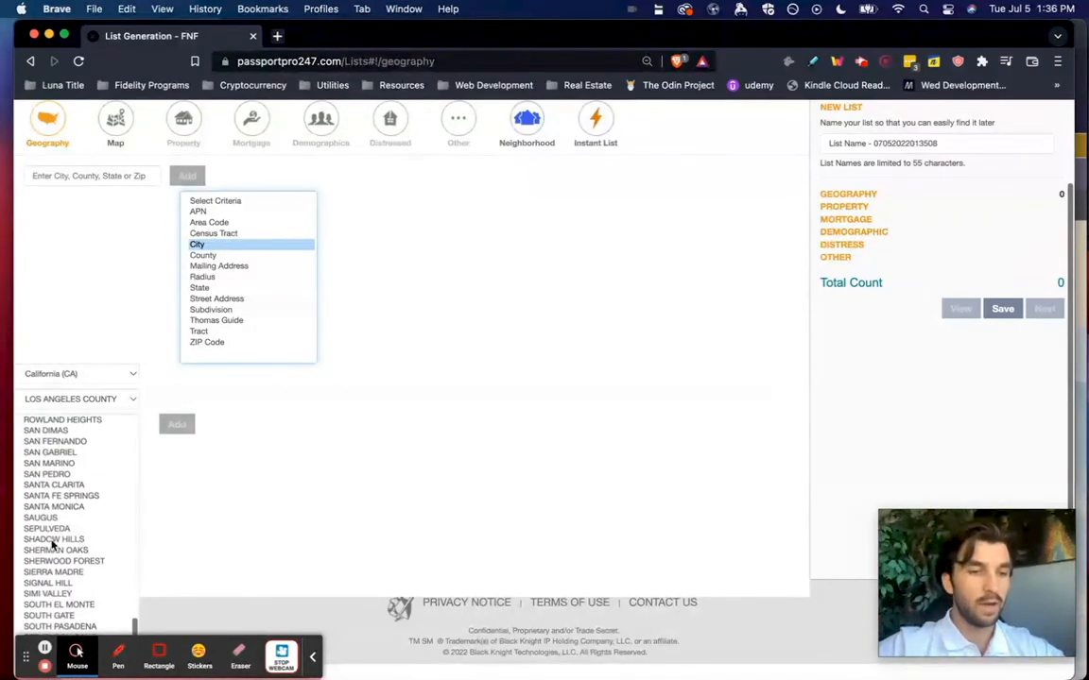
{"action": "left_click", "coordinate": [60, 473]}
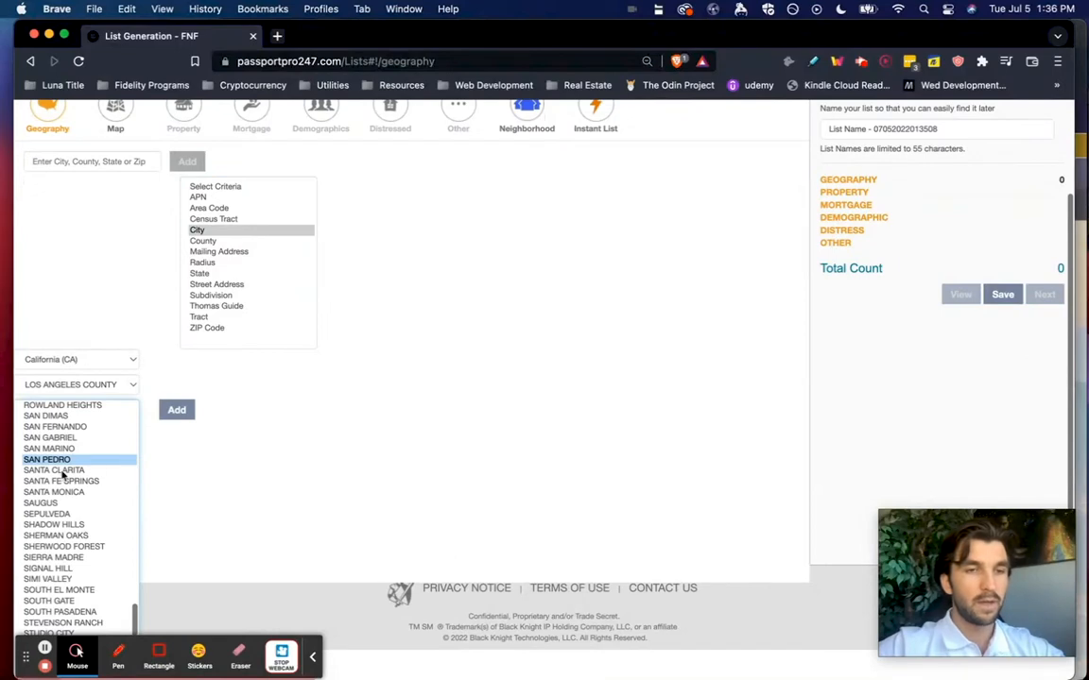
{"action": "left_click", "coordinate": [180, 413]}
{"action": "left_click", "coordinate": [159, 650]}
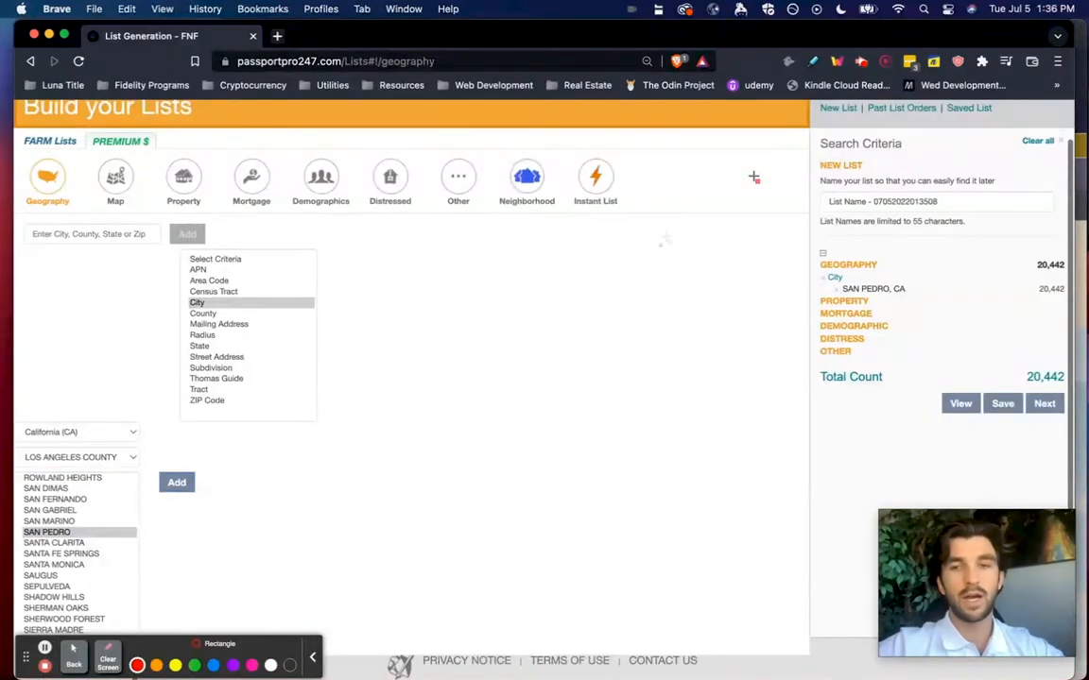
{"action": "left_click_drag", "start_coordinate": [805, 133], "coordinate": [1071, 462]}
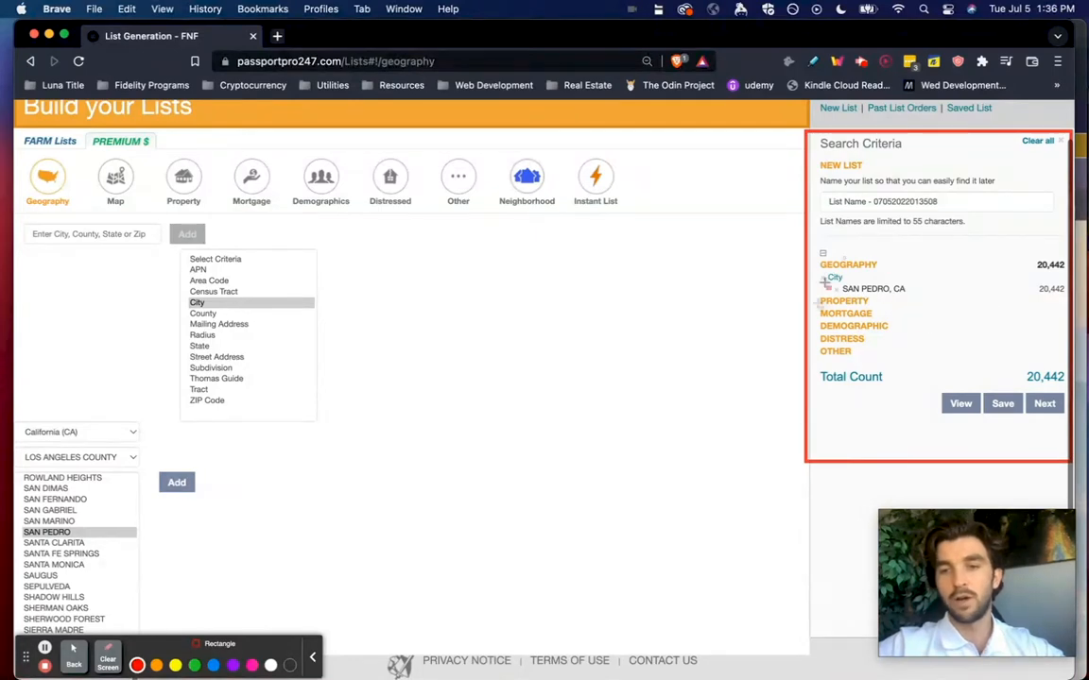
{"action": "scroll", "coordinate": [898, 340], "scroll_direction": "down", "scroll_amount": 1}
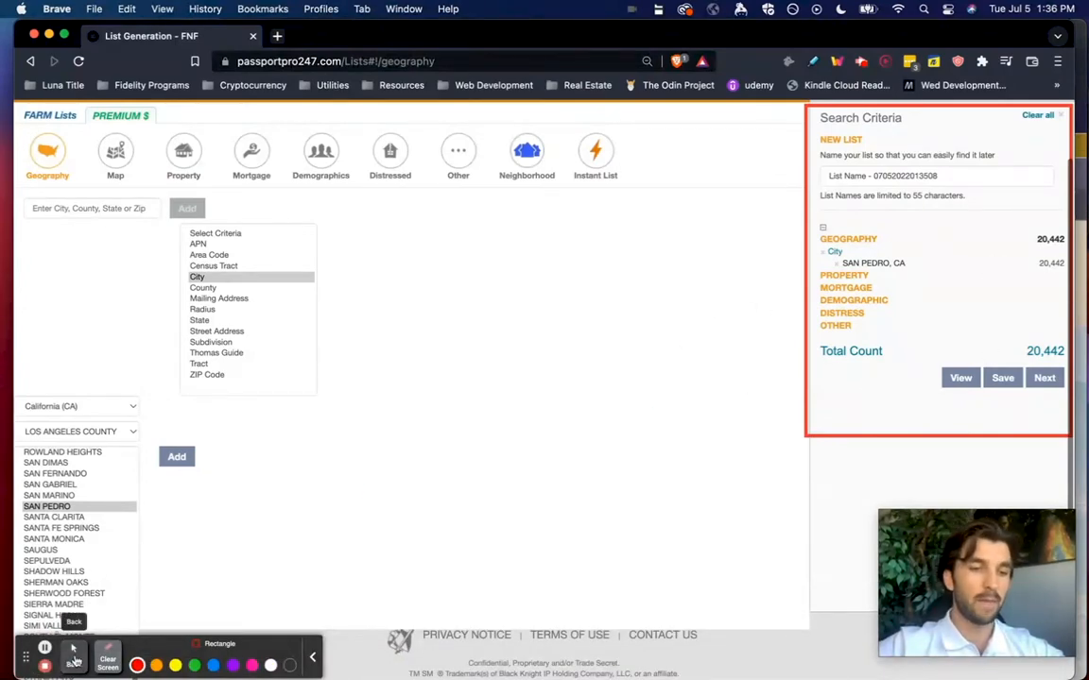
{"action": "left_click", "coordinate": [74, 656]}
{"action": "left_click", "coordinate": [76, 652]}
{"action": "scroll", "coordinate": [287, 450], "scroll_direction": "up", "scroll_amount": 2}
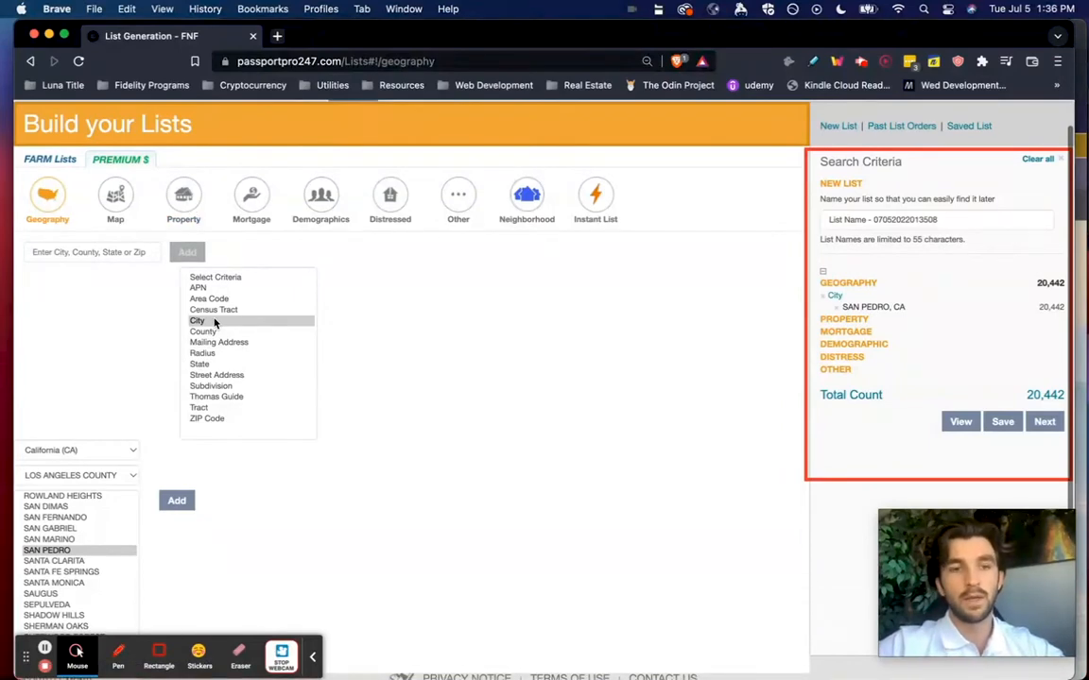
Add Rancho Palos Verdes as a second city criterion and remove it again from the search criteria
{"action": "scroll", "coordinate": [68, 544], "scroll_direction": "down", "scroll_amount": 3}
{"action": "scroll", "coordinate": [67, 543], "scroll_direction": "up", "scroll_amount": 4}
{"action": "left_click", "coordinate": [66, 537]}
{"action": "scroll", "coordinate": [66, 536], "scroll_direction": "down", "scroll_amount": 2}
{"action": "scroll", "coordinate": [68, 473], "scroll_direction": "up", "scroll_amount": 3}
{"action": "scroll", "coordinate": [69, 460], "scroll_direction": "up", "scroll_amount": 1}
{"action": "left_click", "coordinate": [64, 456]}
{"action": "left_click", "coordinate": [177, 411]}
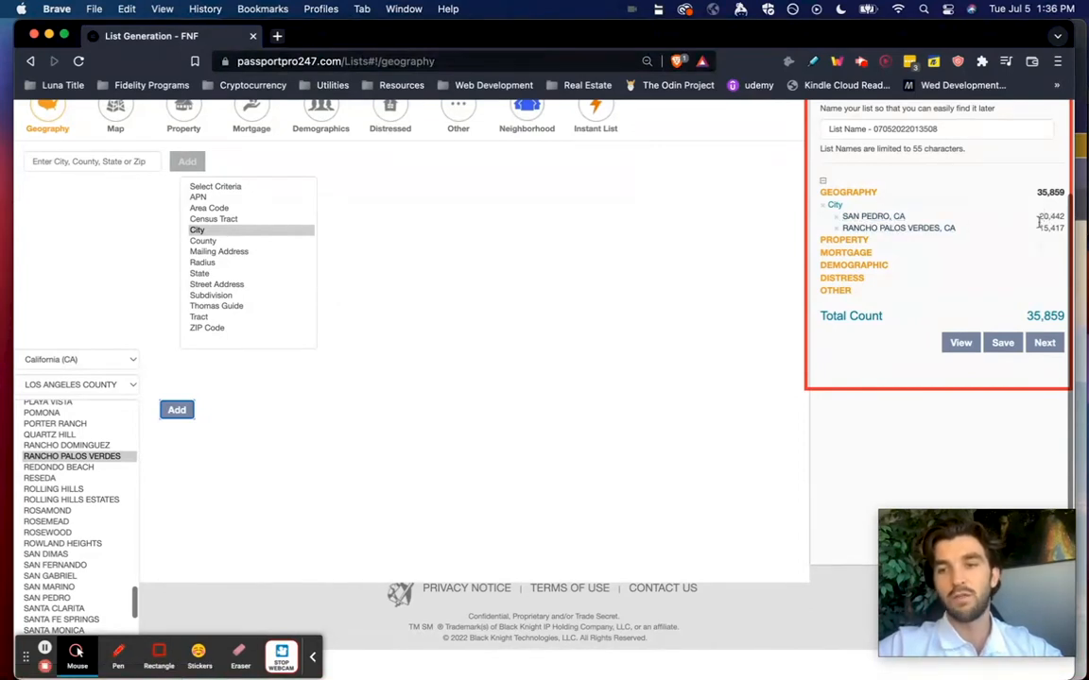
{"action": "scroll", "coordinate": [1009, 322], "scroll_direction": "up", "scroll_amount": 3}
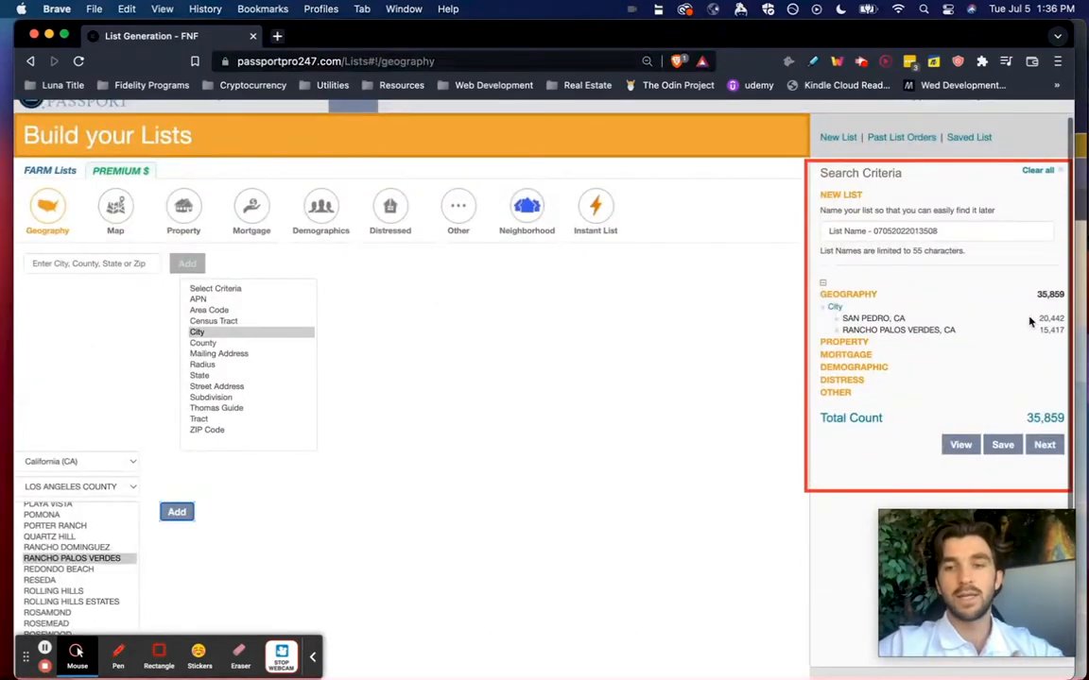
{"action": "left_click", "coordinate": [836, 334]}
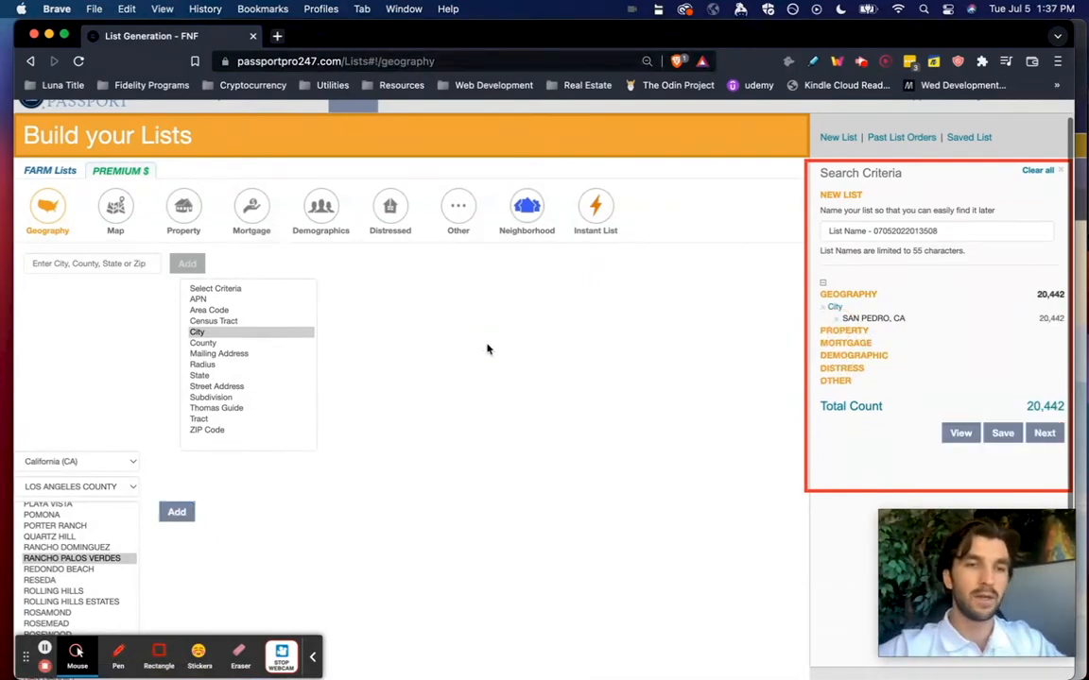
Filter the list by the detailed residential property type Single Family Residential
{"action": "left_click", "coordinate": [183, 213]}
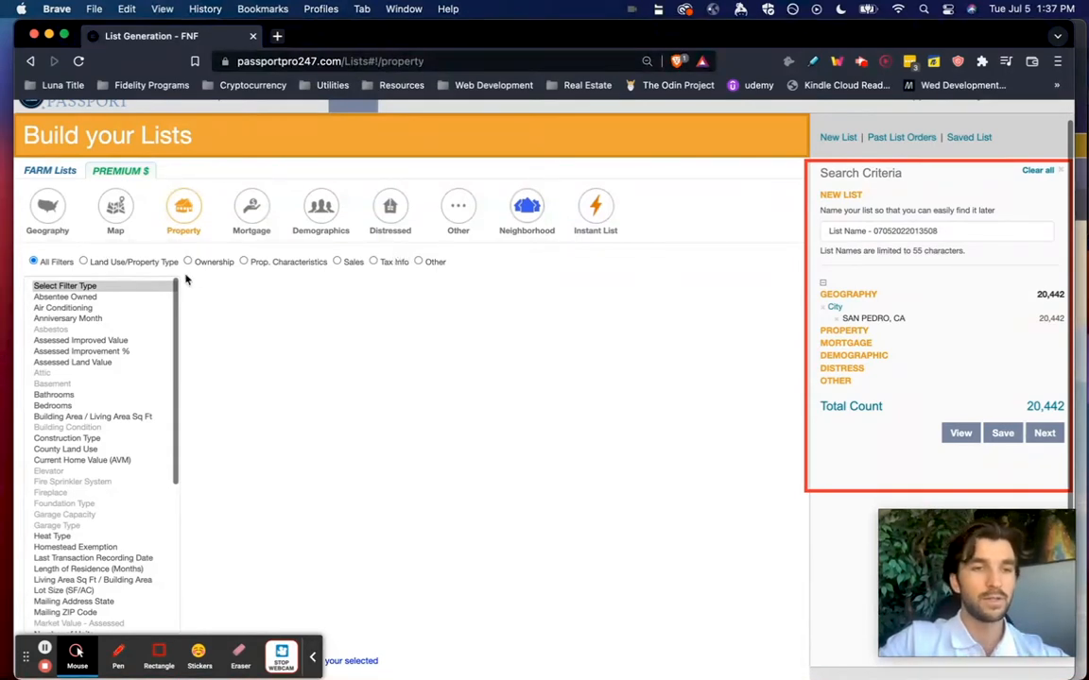
{"action": "left_click", "coordinate": [84, 262]}
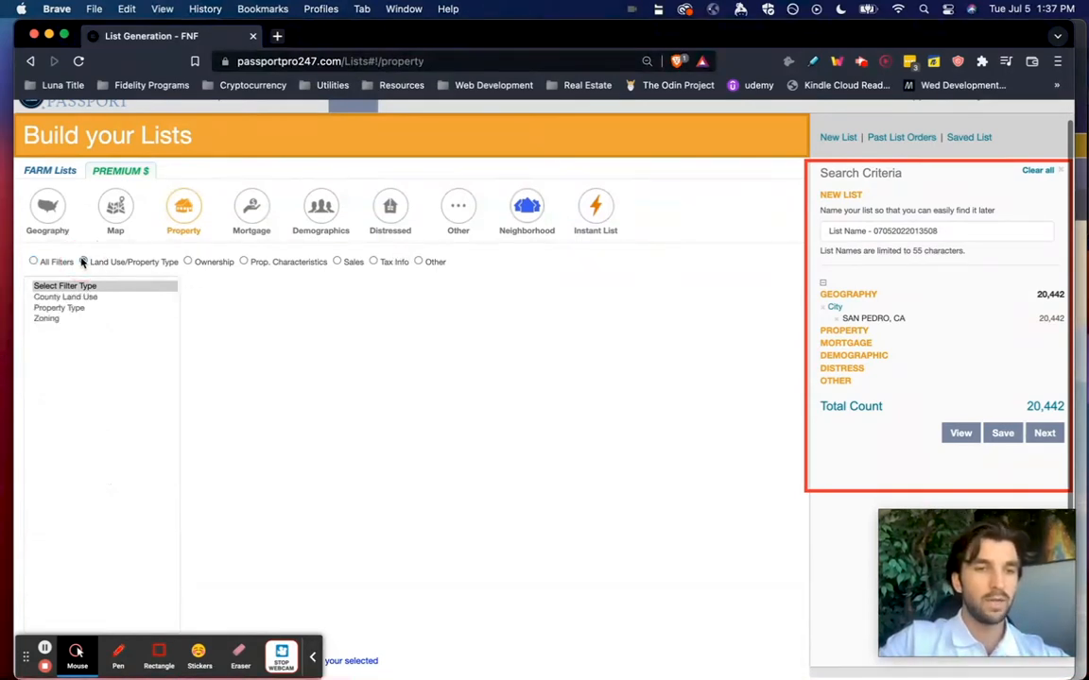
{"action": "left_click", "coordinate": [74, 309]}
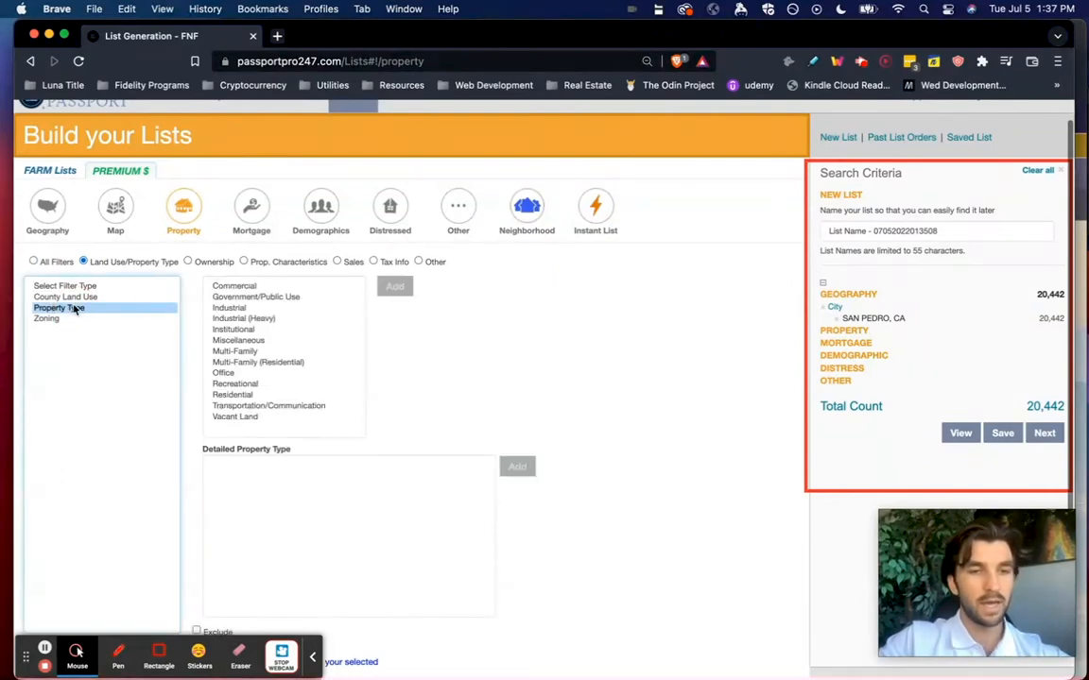
{"action": "left_click", "coordinate": [248, 396]}
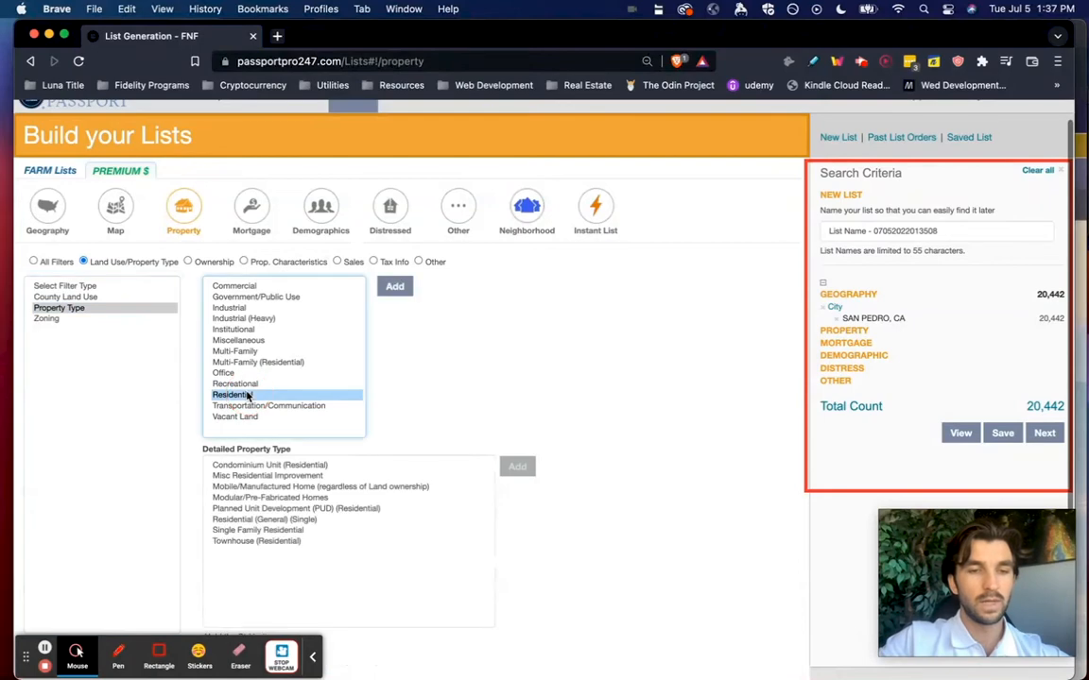
{"action": "scroll", "coordinate": [248, 395], "scroll_direction": "down", "scroll_amount": 2}
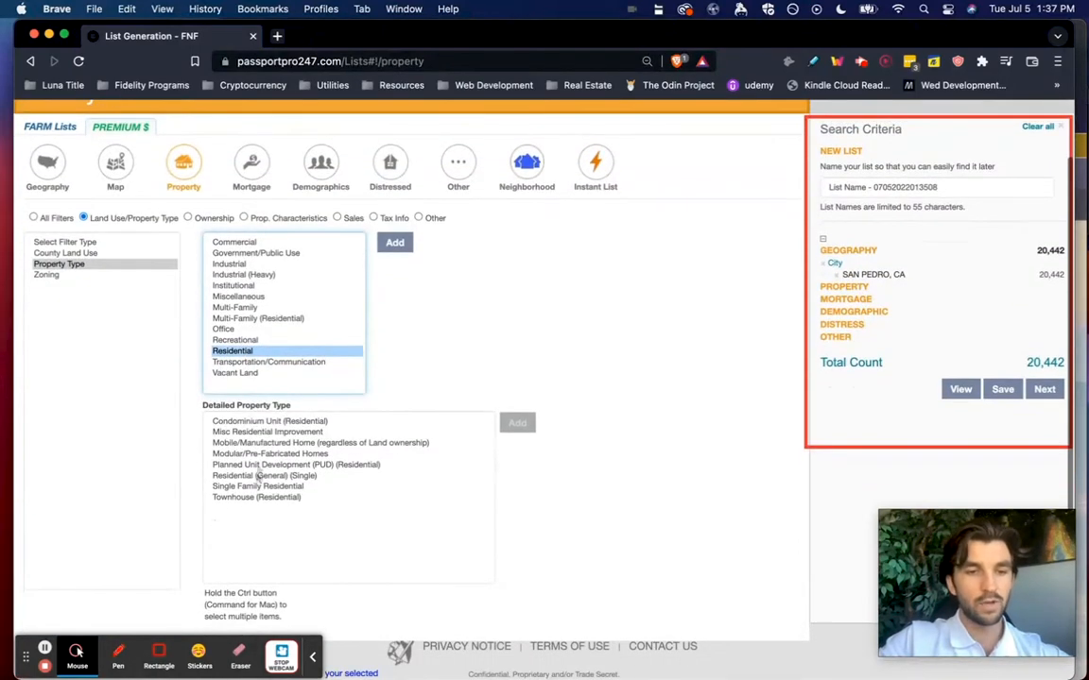
{"action": "left_click", "coordinate": [255, 486]}
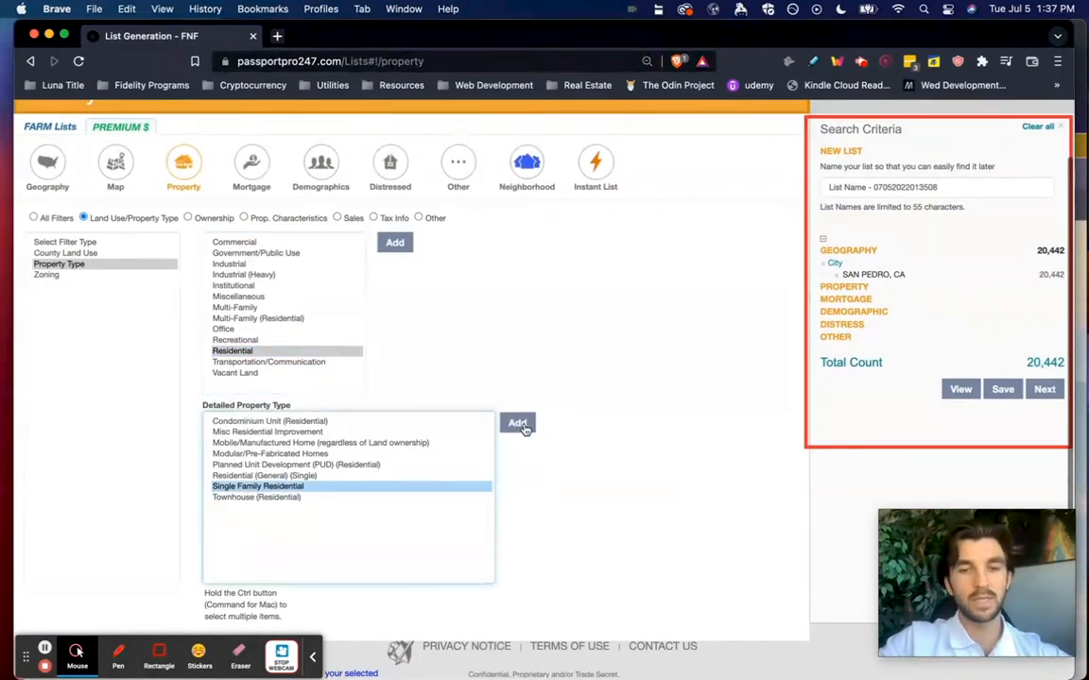
{"action": "left_click", "coordinate": [523, 426]}
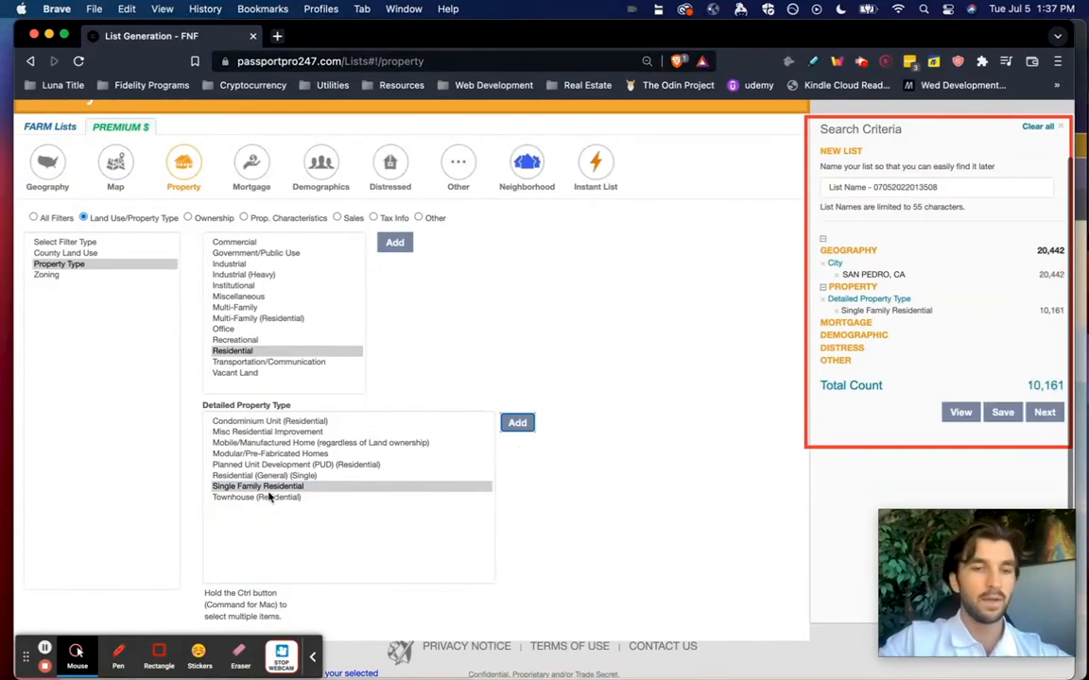
Add Townhouse (Residential) and Condominium Unit (Residential) to the detailed property type criteria
{"action": "left_click", "coordinate": [279, 497]}
{"action": "left_click", "coordinate": [519, 423]}
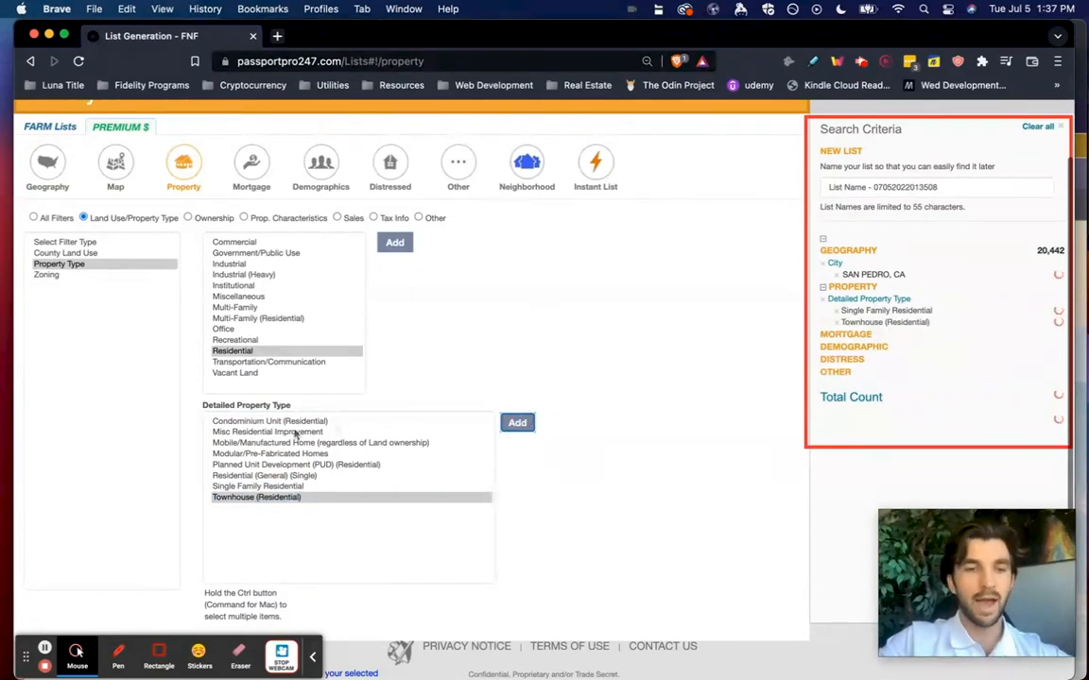
{"action": "left_click", "coordinate": [262, 422]}
{"action": "left_click", "coordinate": [517, 422]}
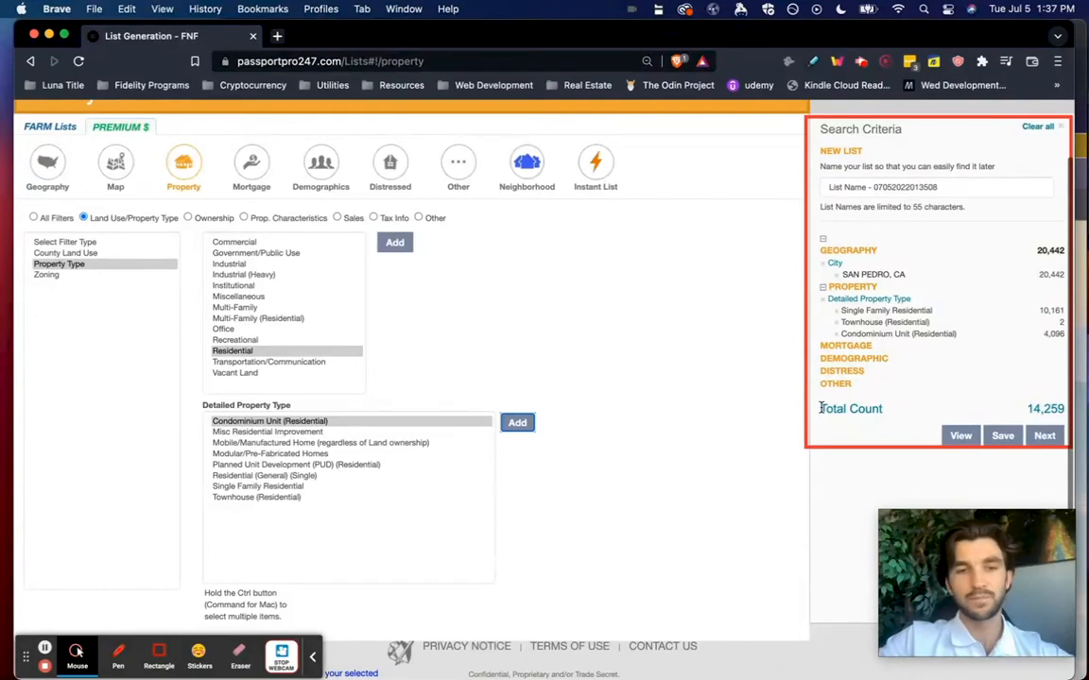
Add the Out-of-State absentee owner filter and remove it again from the search criteria
{"action": "left_click", "coordinate": [188, 218]}
{"action": "left_click", "coordinate": [66, 254]}
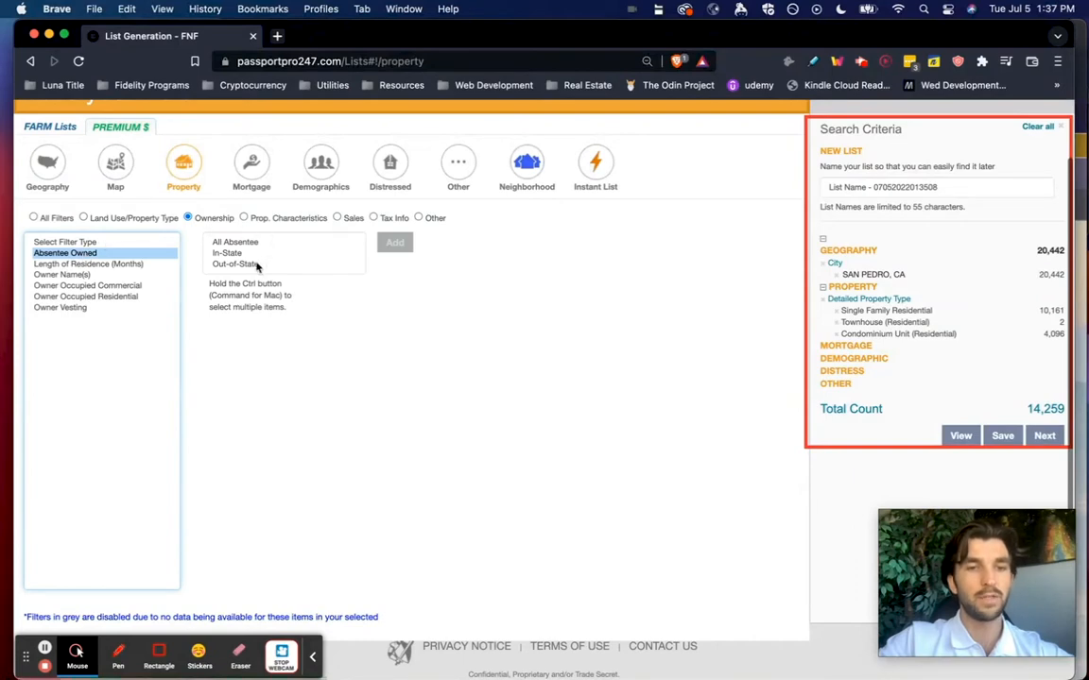
{"action": "left_click", "coordinate": [256, 264]}
{"action": "left_click", "coordinate": [70, 252]}
{"action": "left_click", "coordinate": [257, 265]}
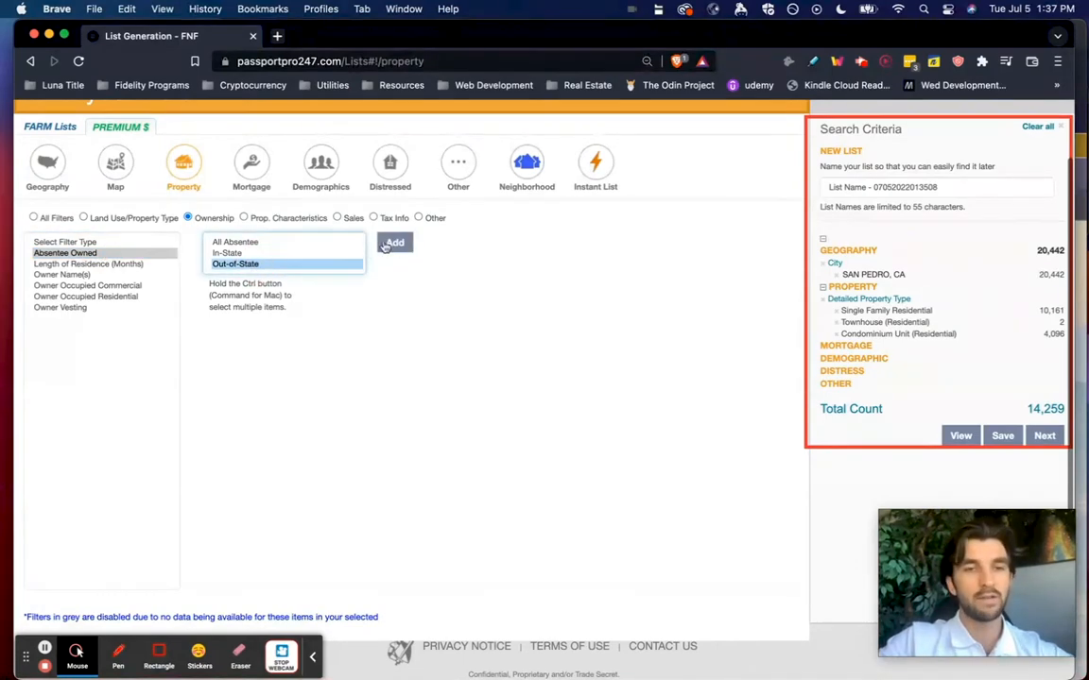
{"action": "left_click", "coordinate": [393, 244]}
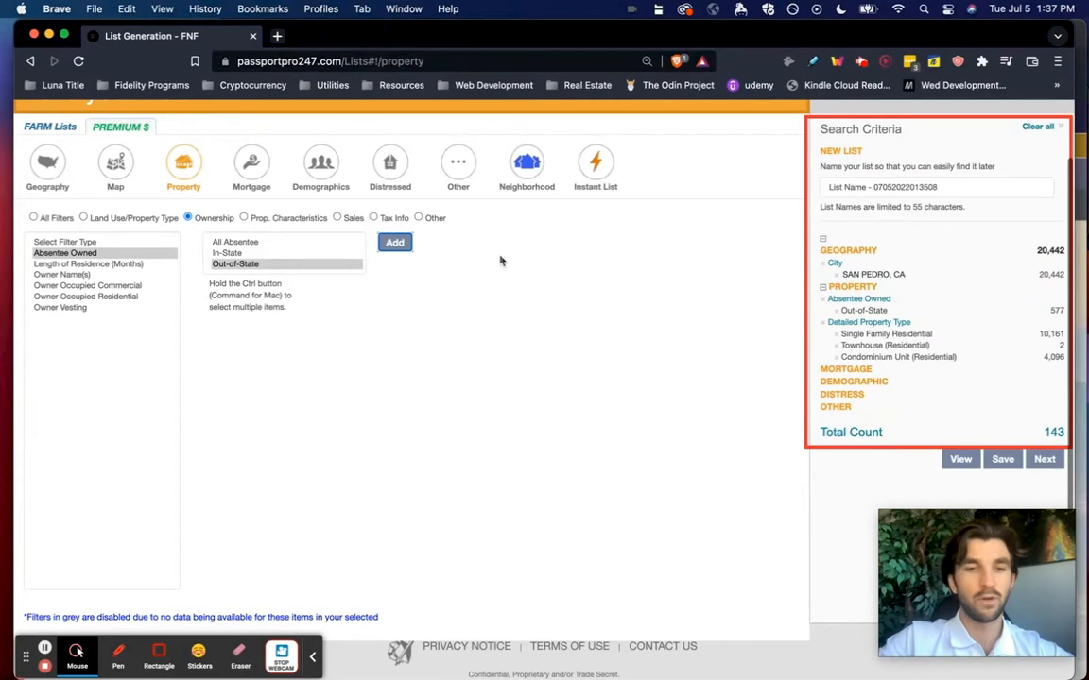
{"action": "left_click", "coordinate": [835, 310]}
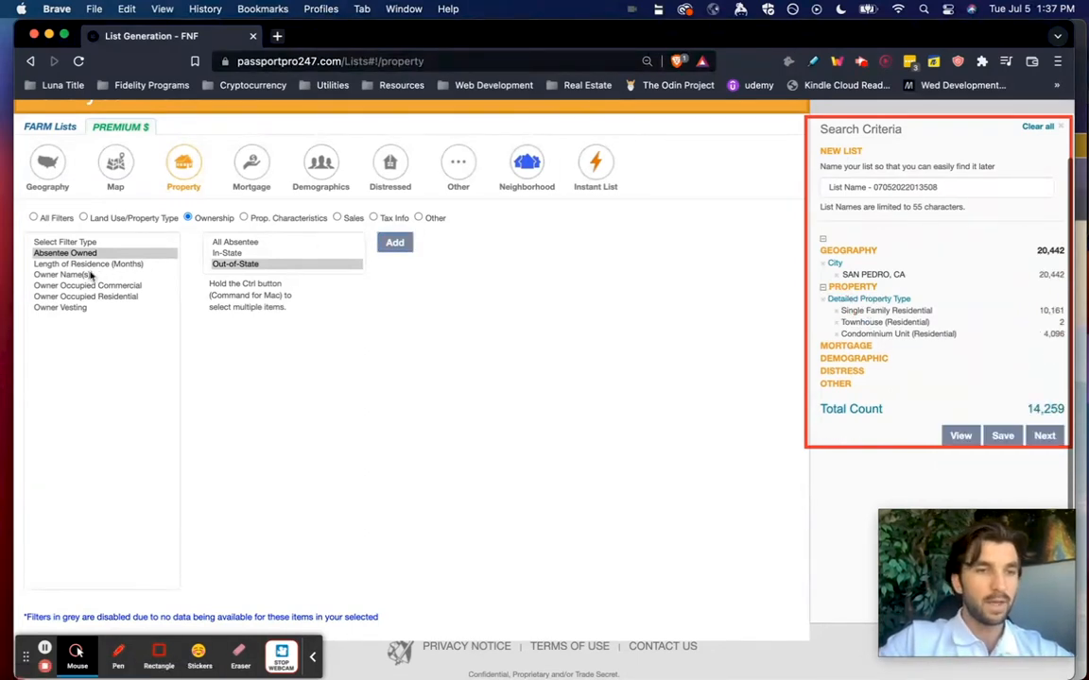
Examine the options of the Owner Vesting, Owner Name(s), Length of Residence and Absentee Owned ownership filters
{"action": "left_click", "coordinate": [68, 307]}
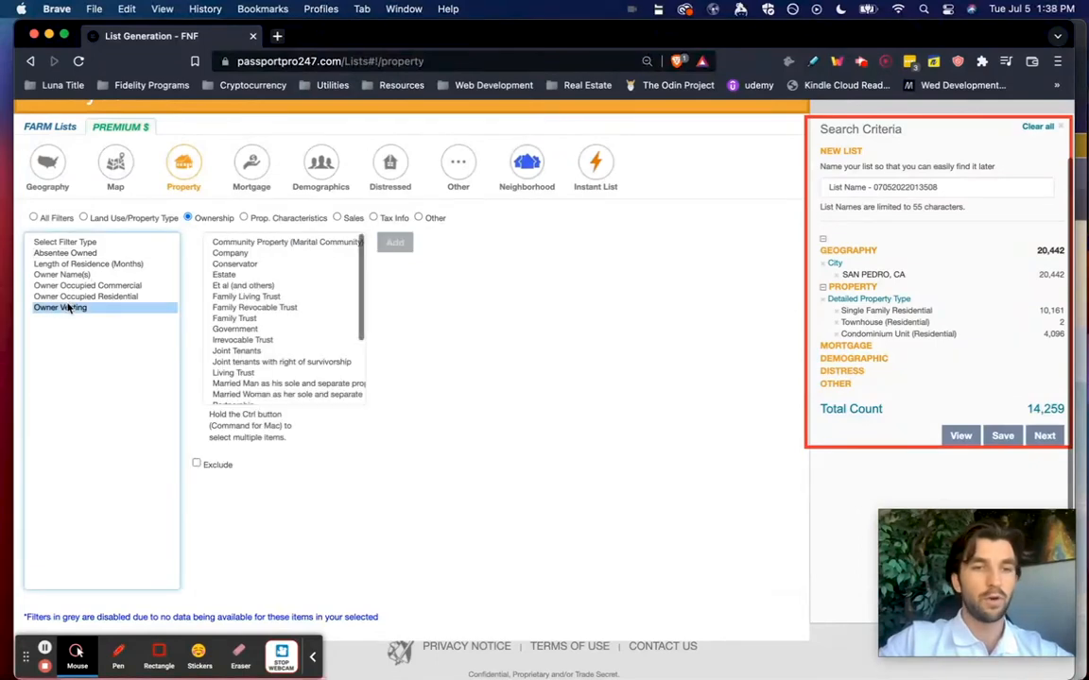
{"action": "scroll", "coordinate": [296, 286], "scroll_direction": "down", "scroll_amount": 2}
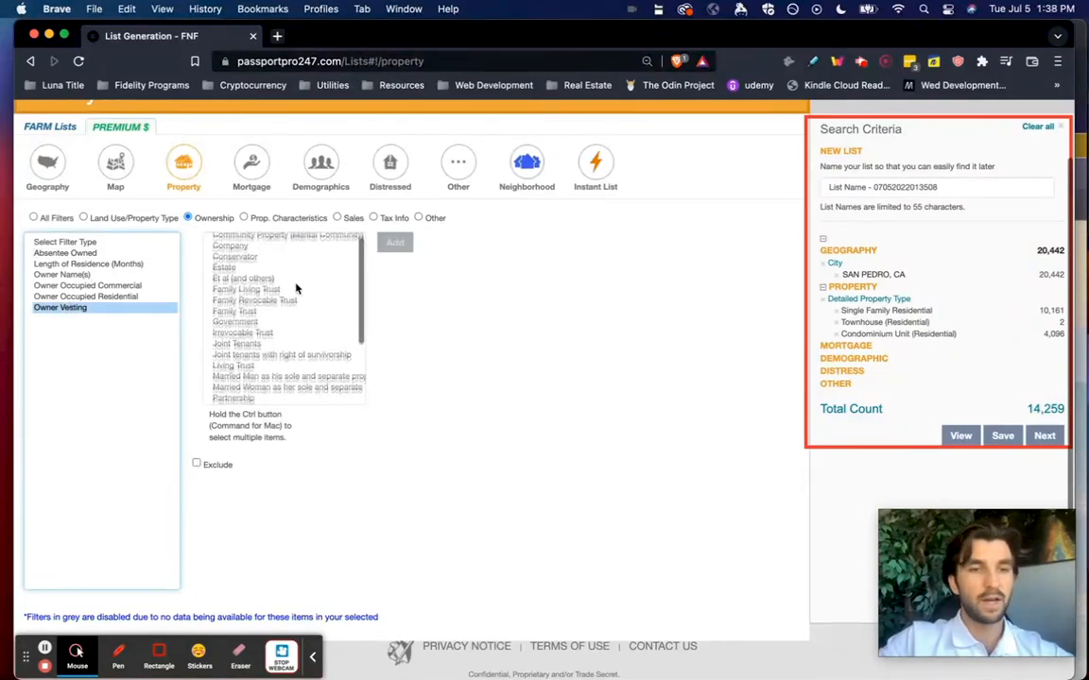
{"action": "left_click", "coordinate": [72, 274]}
{"action": "left_click", "coordinate": [73, 265]}
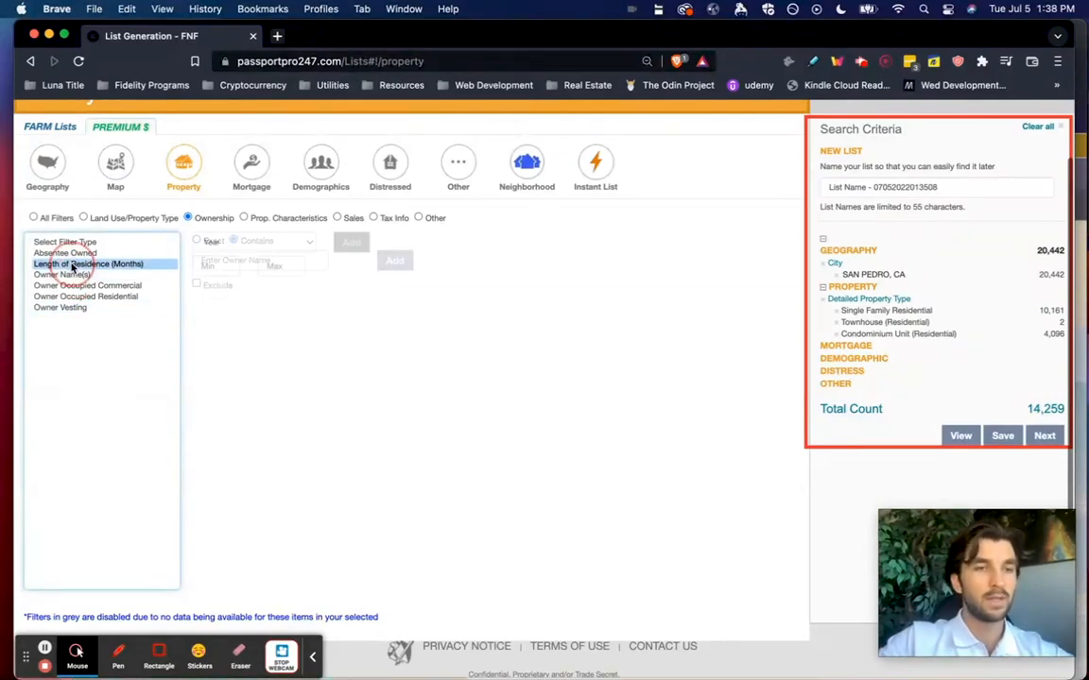
{"action": "left_click", "coordinate": [94, 253]}
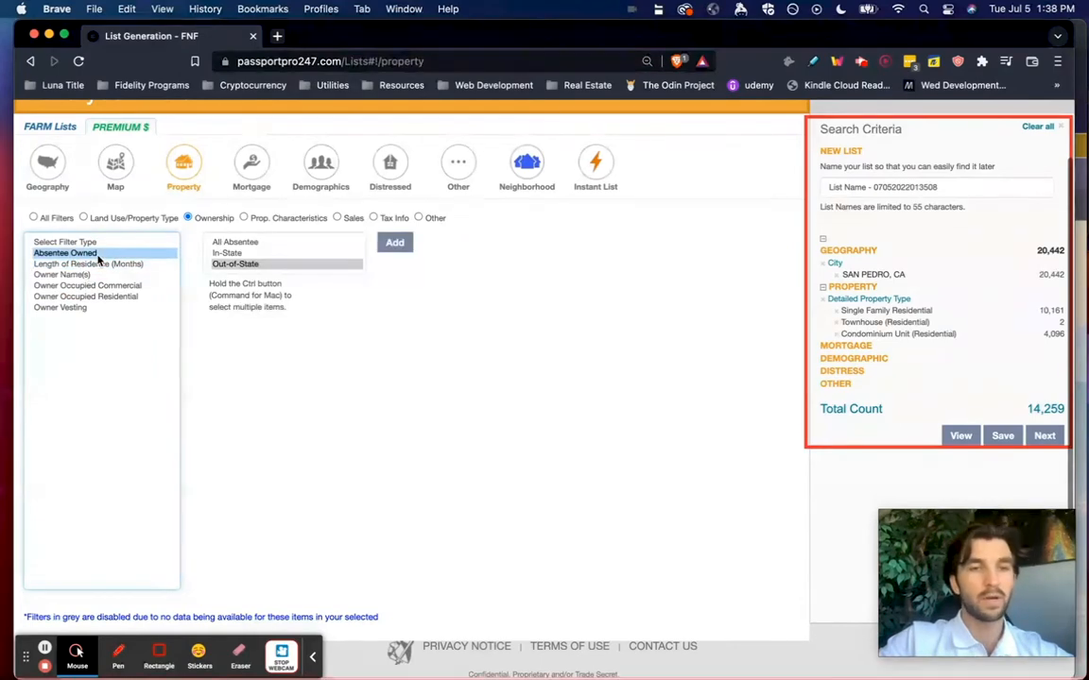
{"action": "left_click", "coordinate": [94, 243]}
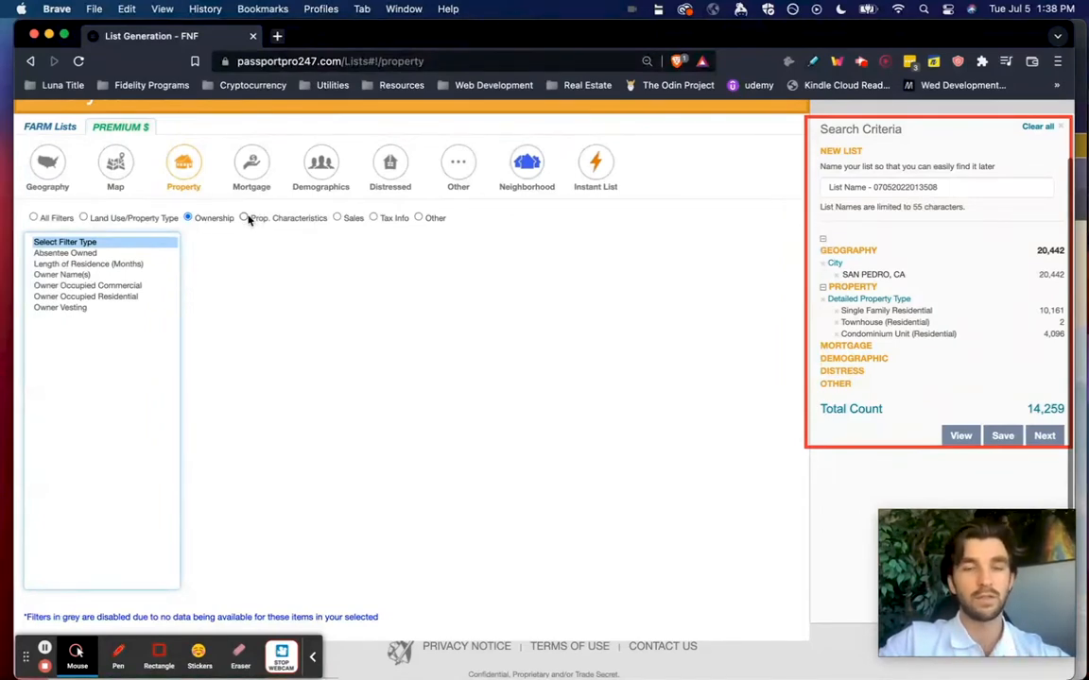
Examine the first-lien mortgage filters Loan Type, Interest Only Period, Interest Rate and Financing and their available options
{"action": "scroll", "coordinate": [249, 219], "scroll_direction": "up", "scroll_amount": 2}
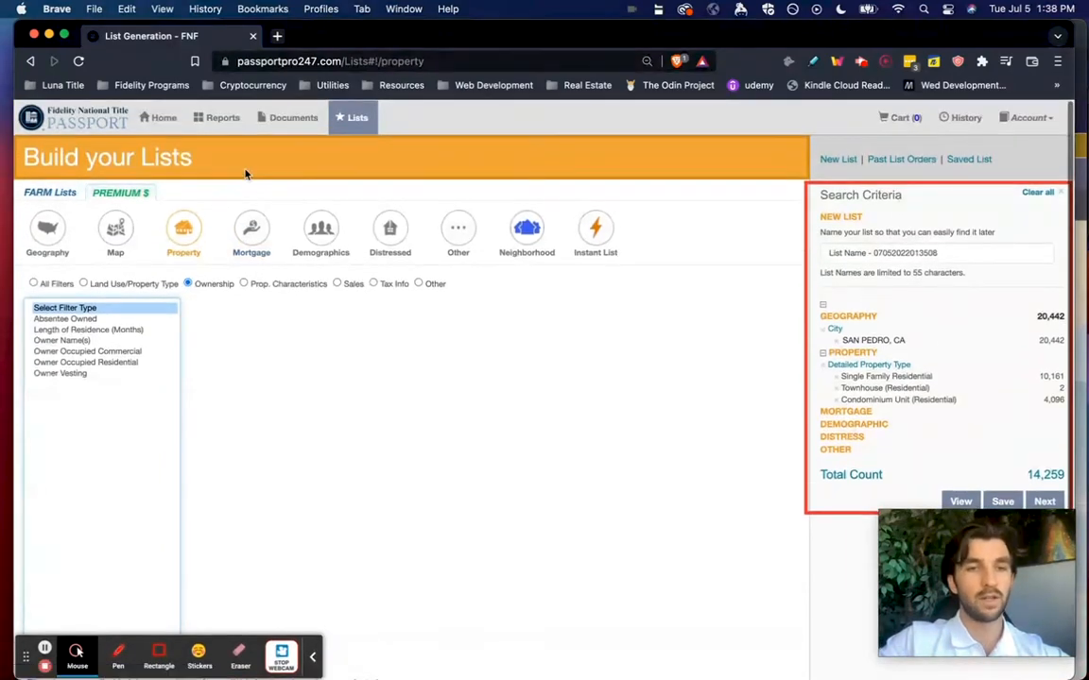
{"action": "left_click", "coordinate": [247, 223]}
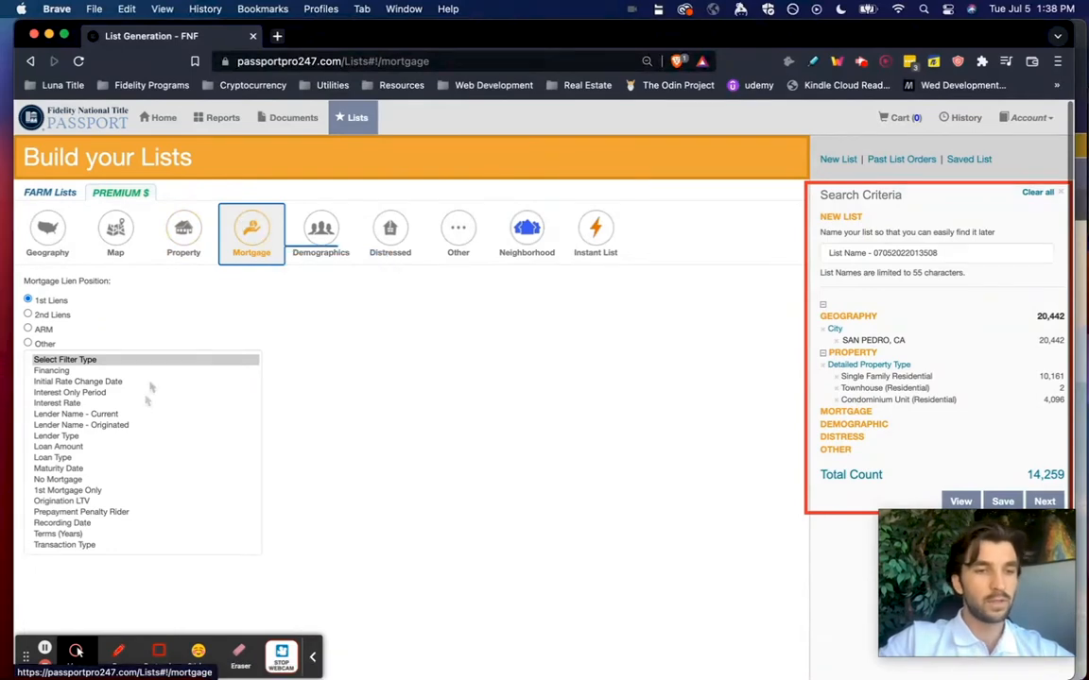
{"action": "scroll", "coordinate": [146, 397], "scroll_direction": "down", "scroll_amount": 1}
{"action": "left_click", "coordinate": [82, 428]}
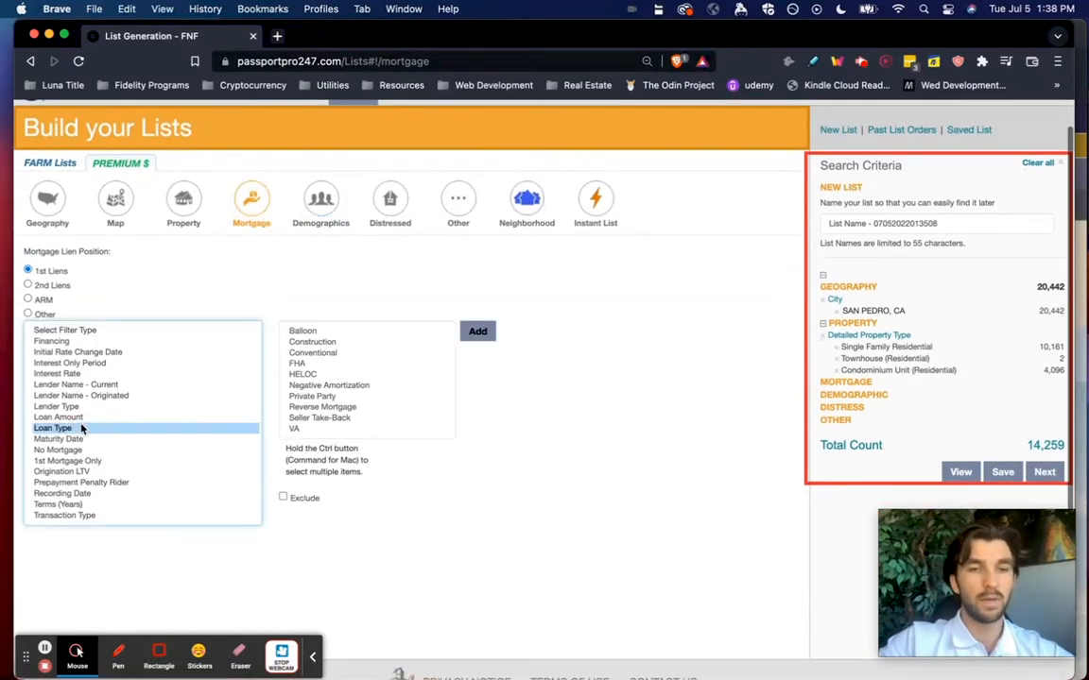
{"action": "left_click", "coordinate": [316, 364]}
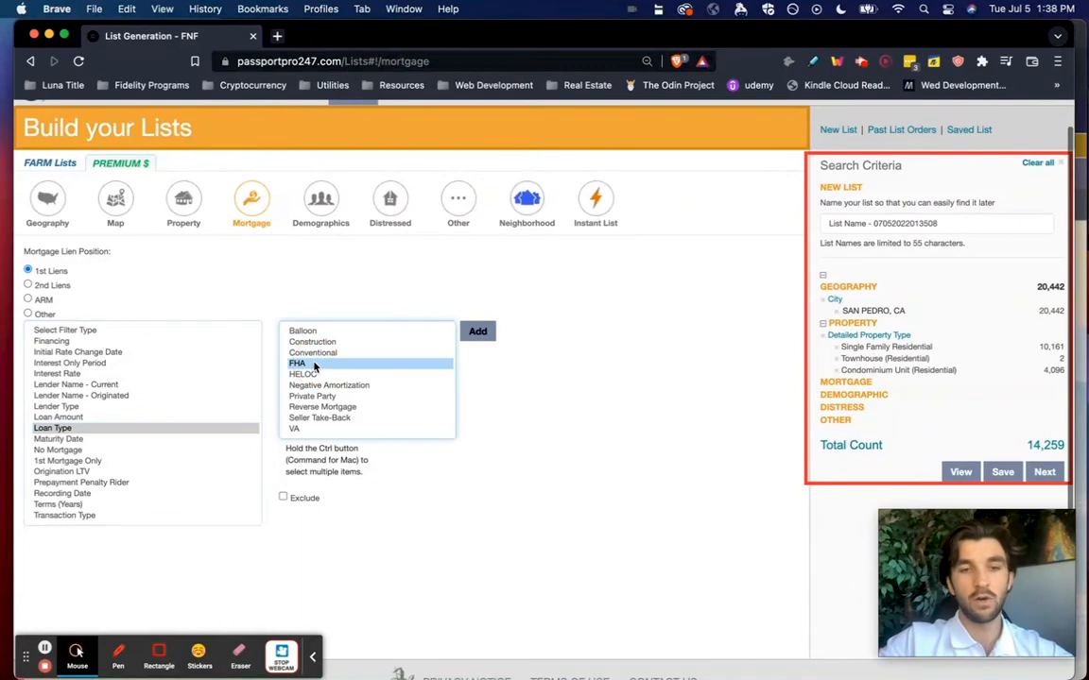
{"action": "left_click", "coordinate": [316, 354]}
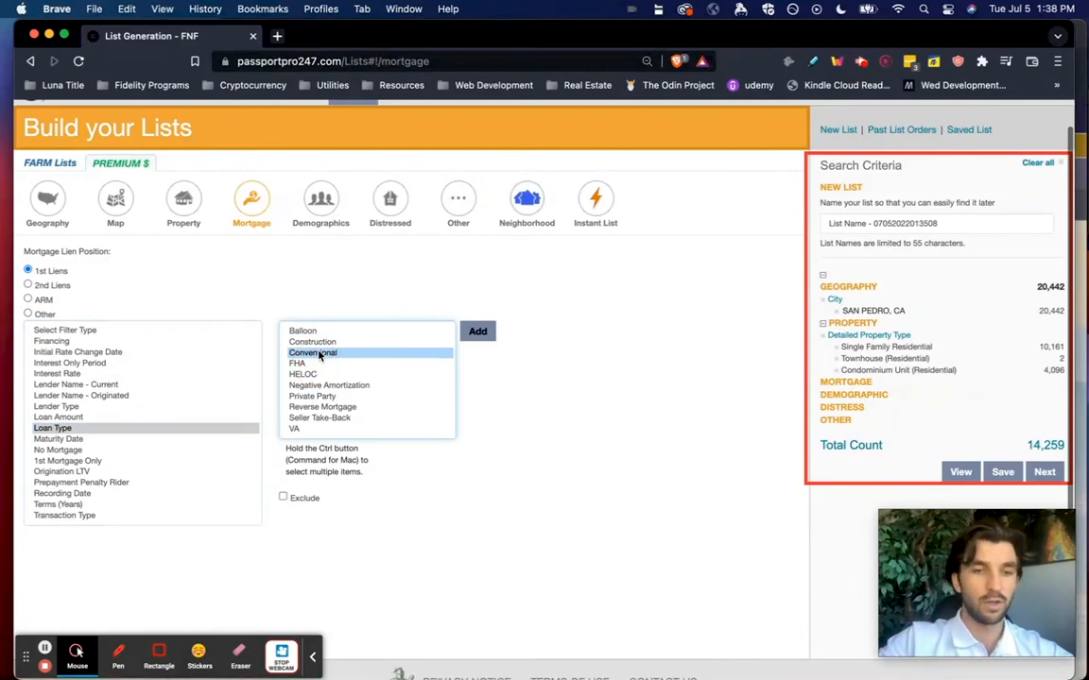
{"action": "left_click", "coordinate": [304, 430]}
{"action": "left_click", "coordinate": [102, 364]}
{"action": "left_click", "coordinate": [97, 374]}
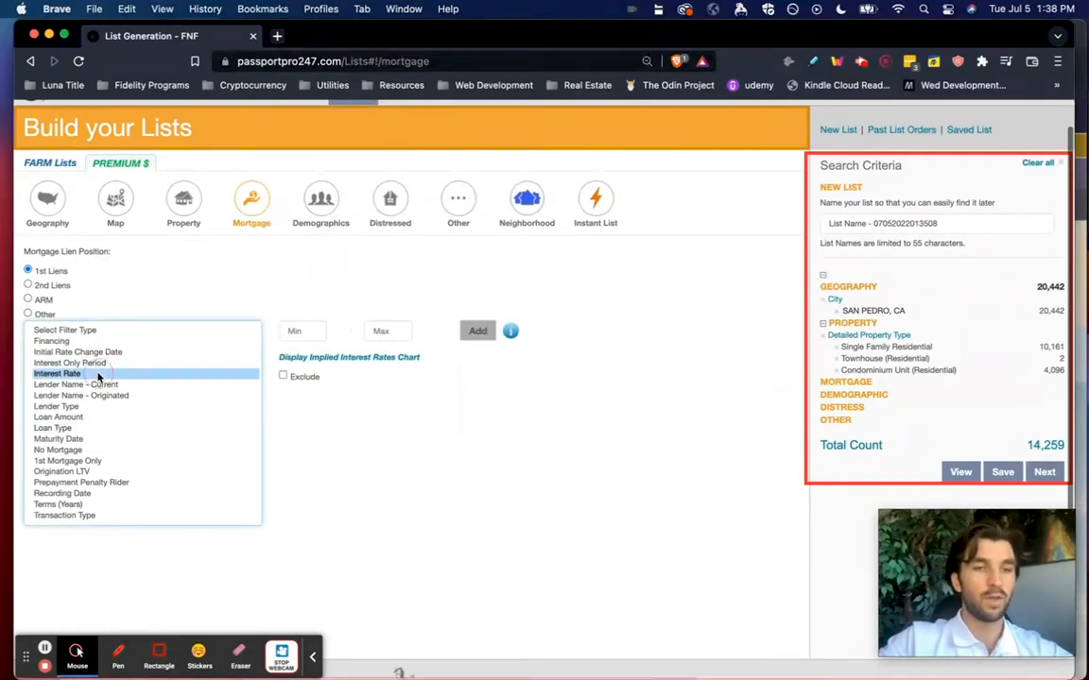
{"action": "left_click", "coordinate": [85, 341]}
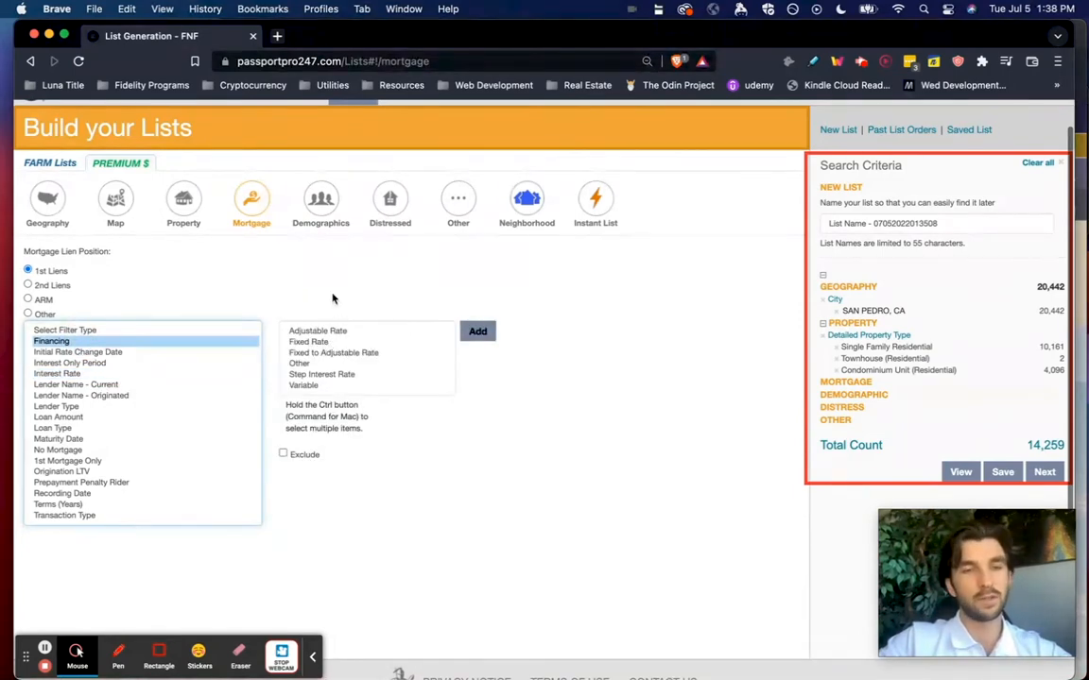
Add a demographic age filter with a minimum of 55 to the search criteria
{"action": "scroll", "coordinate": [299, 263], "scroll_direction": "up", "scroll_amount": 2}
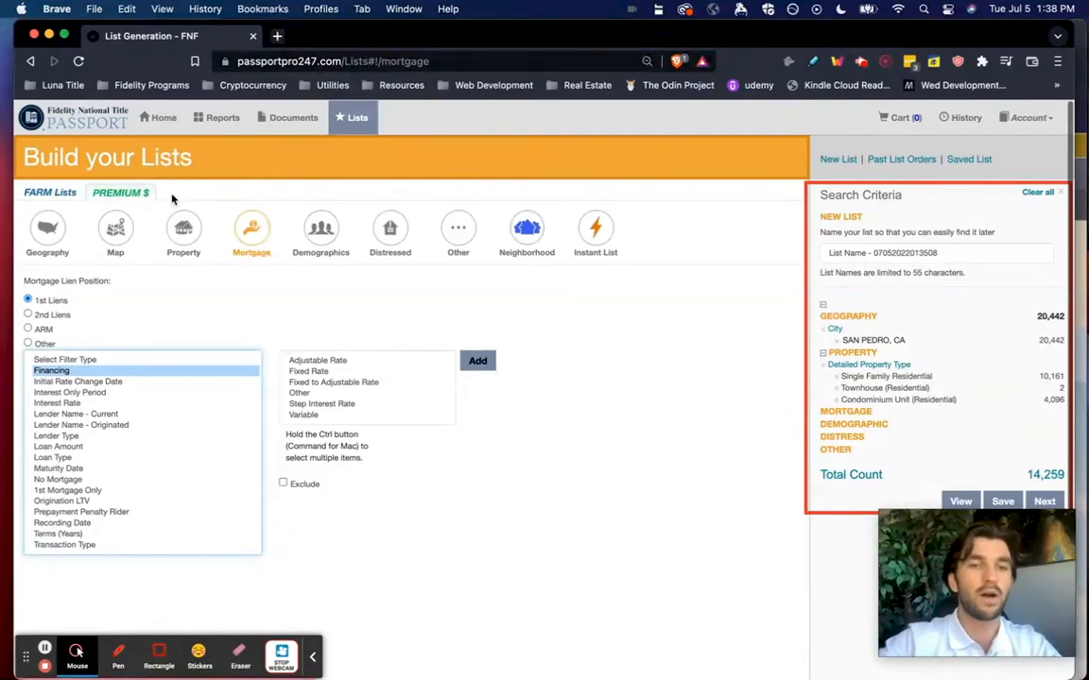
{"action": "left_click", "coordinate": [322, 231]}
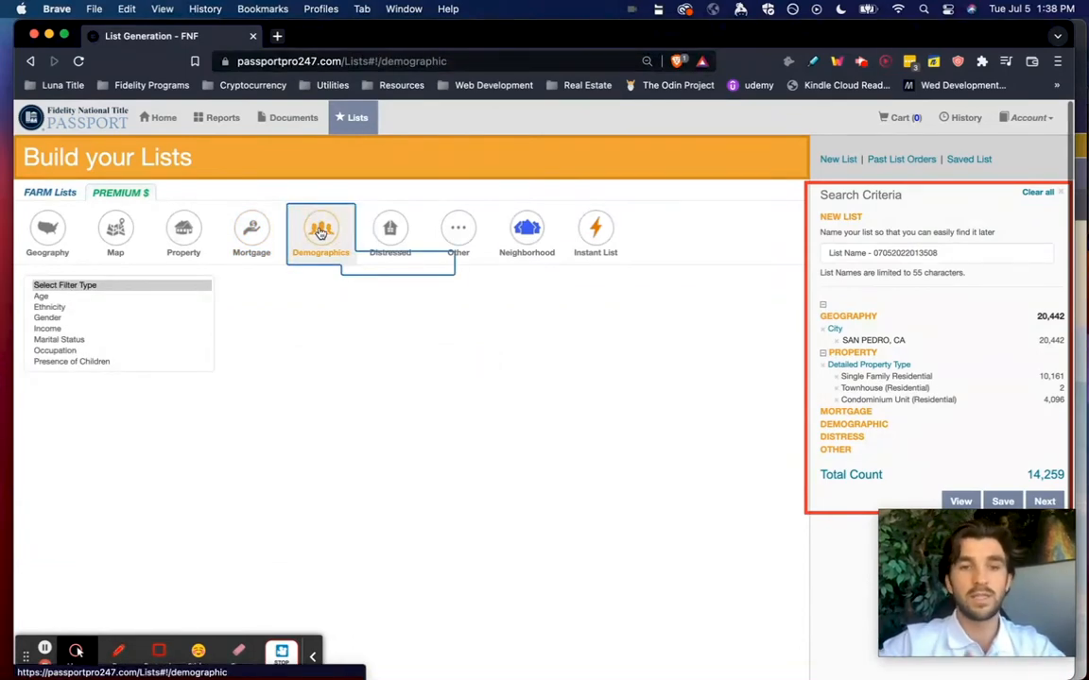
{"action": "left_click", "coordinate": [287, 303]}
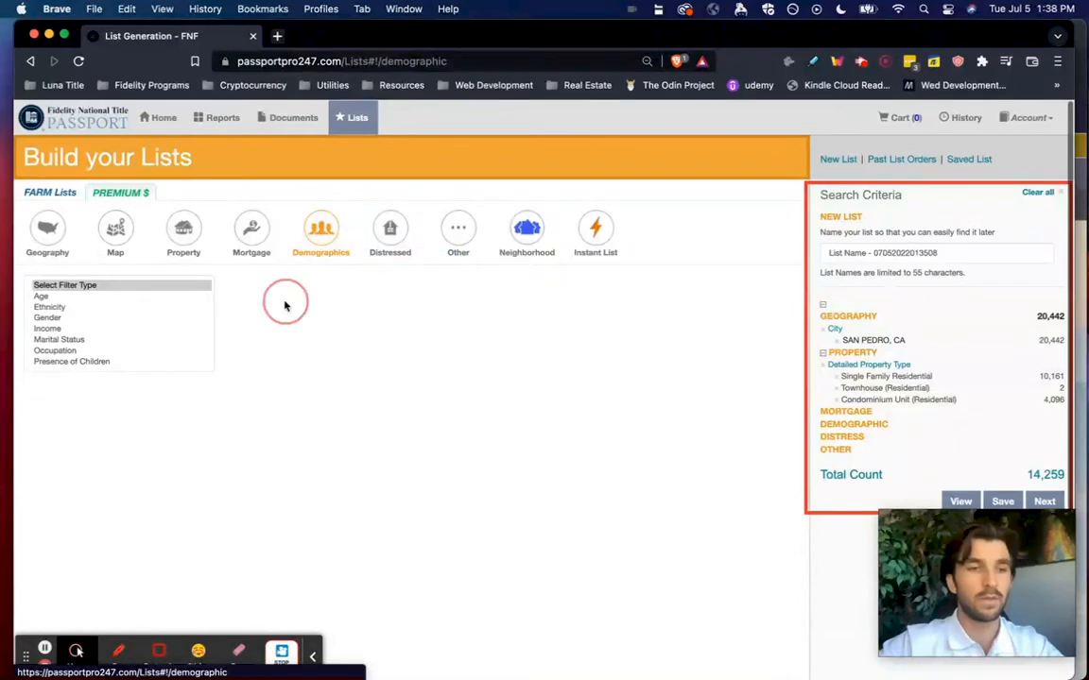
{"action": "left_click", "coordinate": [316, 229]}
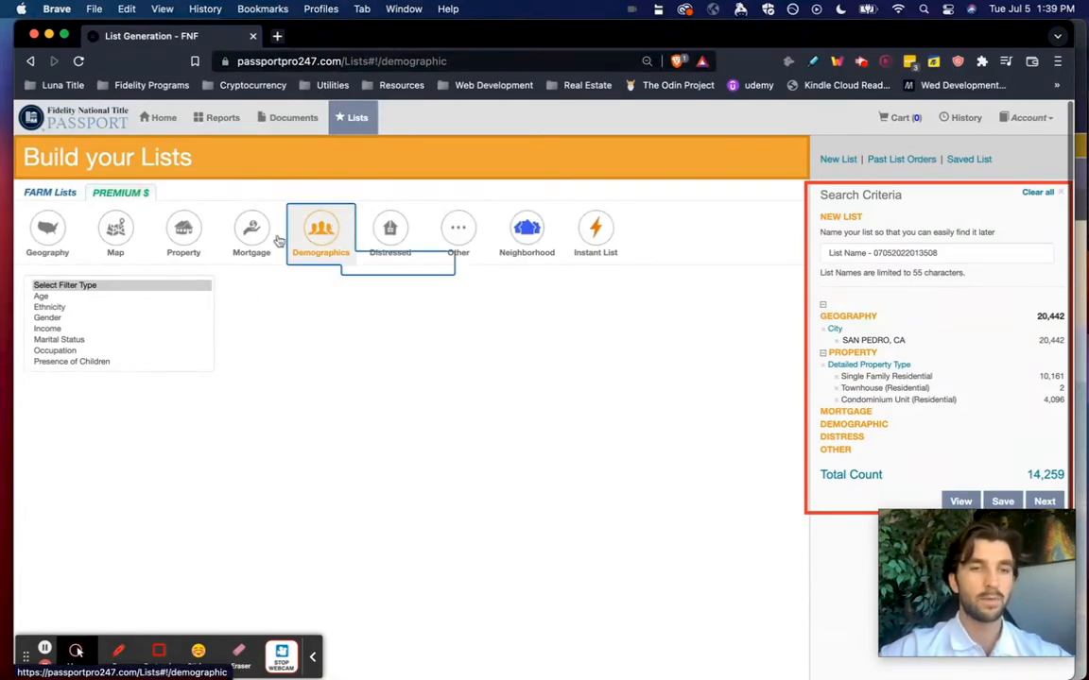
{"action": "left_click", "coordinate": [43, 297]}
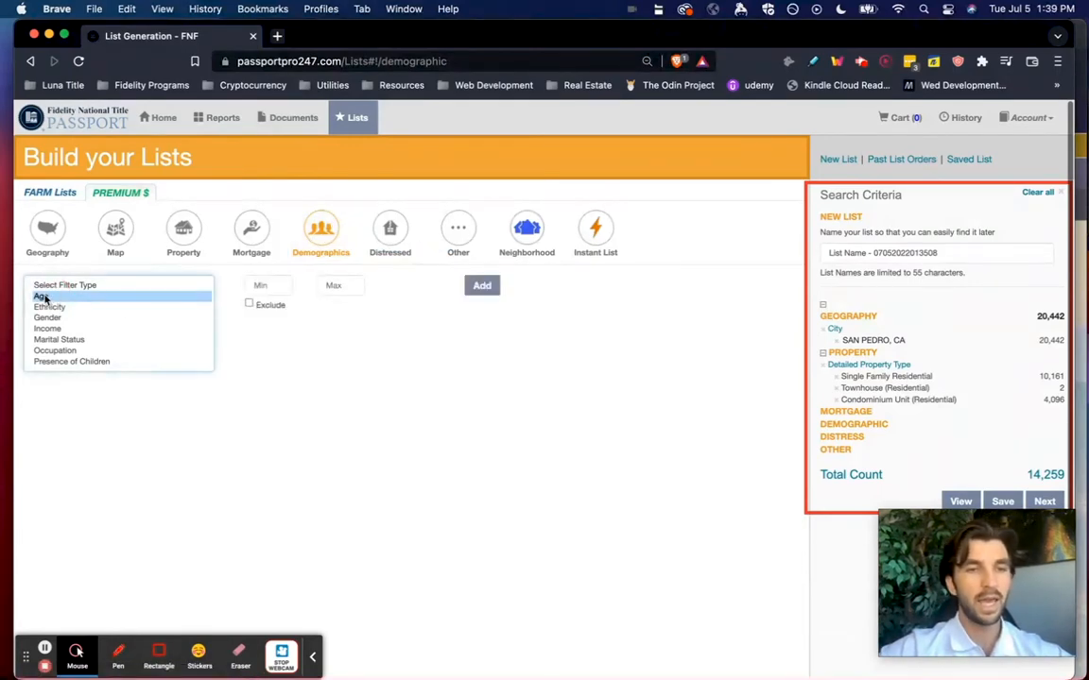
{"action": "left_click", "coordinate": [263, 285]}
{"action": "type", "text": "55"}
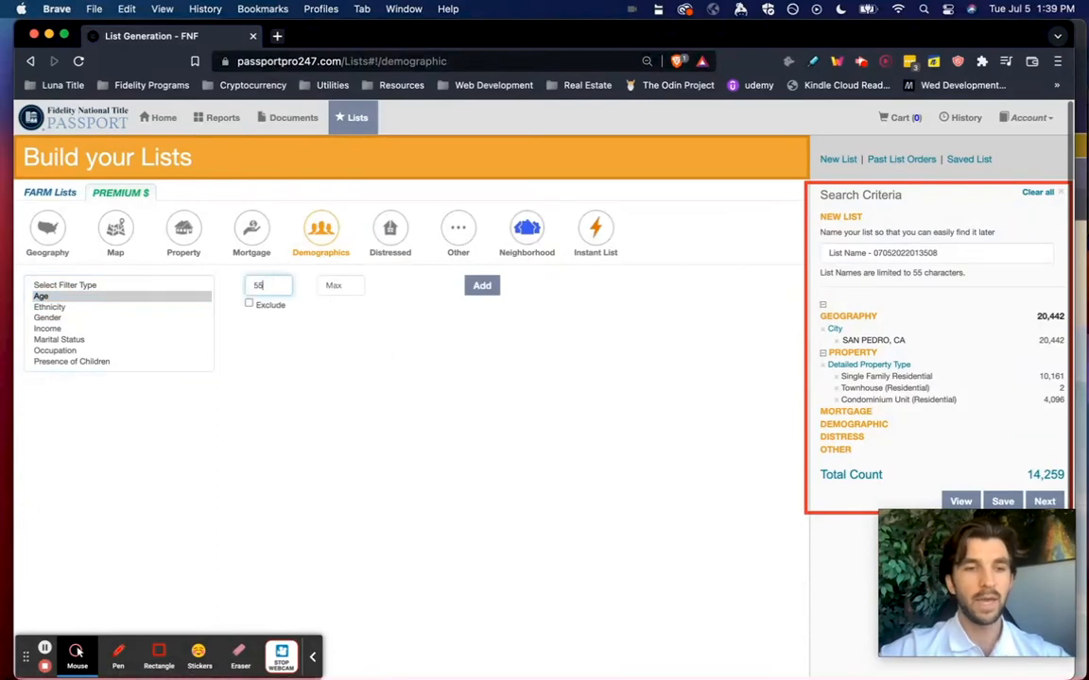
{"action": "left_click", "coordinate": [484, 285]}
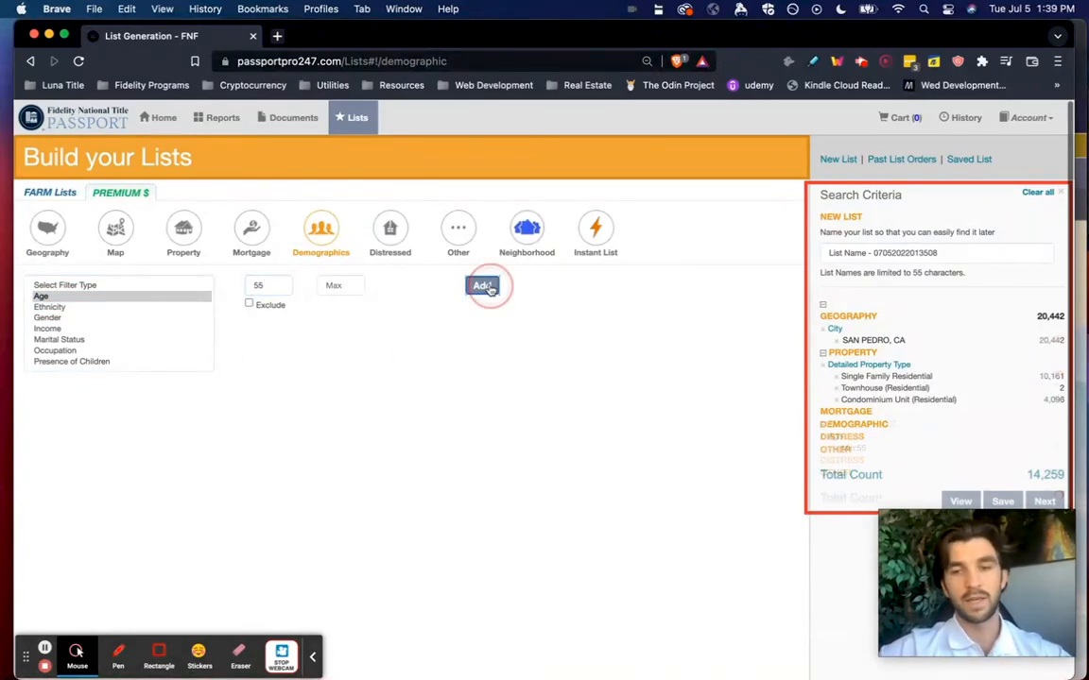
Add the Hispanic ethnicity filter and remove it again from the search criteria
{"action": "scroll", "coordinate": [743, 419], "scroll_direction": "down", "scroll_amount": 1}
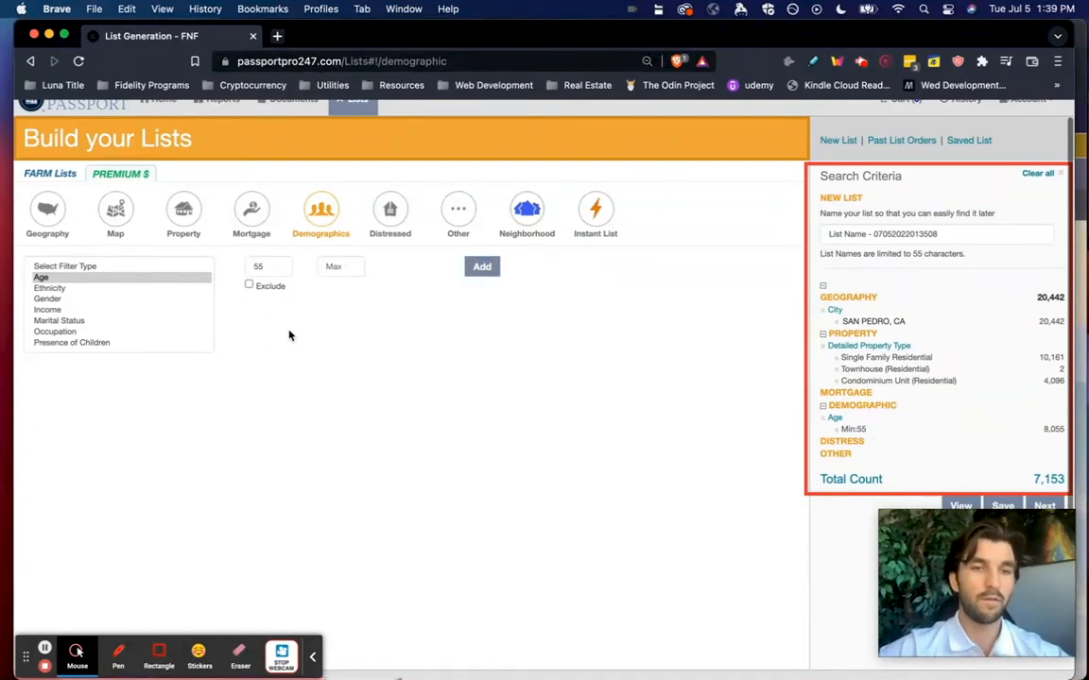
{"action": "left_click", "coordinate": [48, 288]}
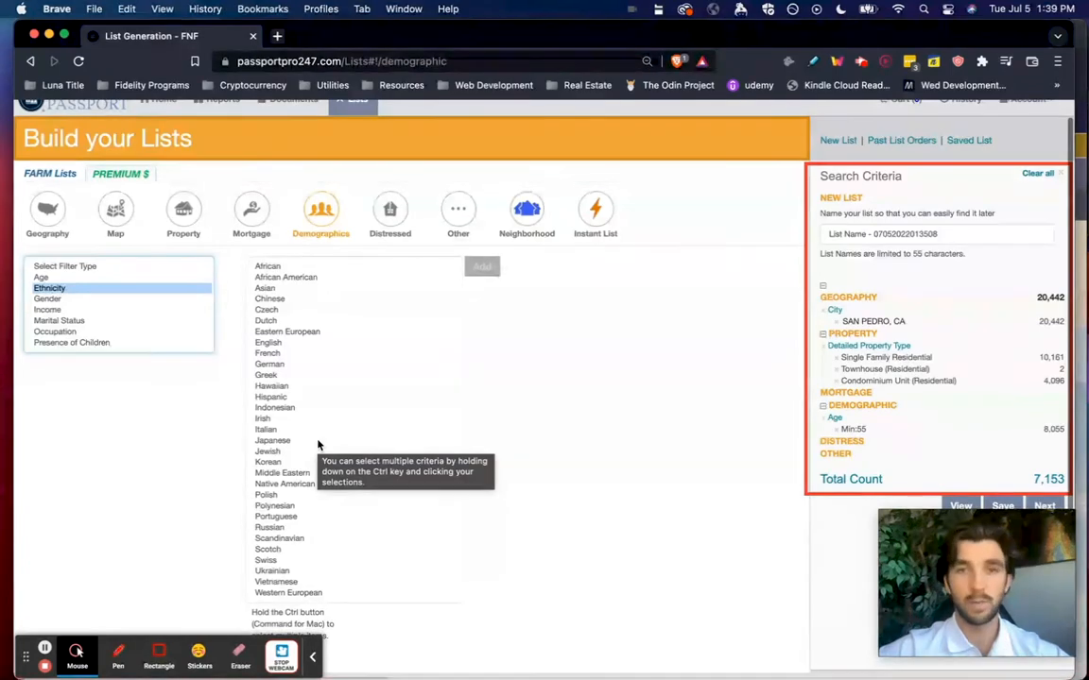
{"action": "left_click", "coordinate": [533, 425]}
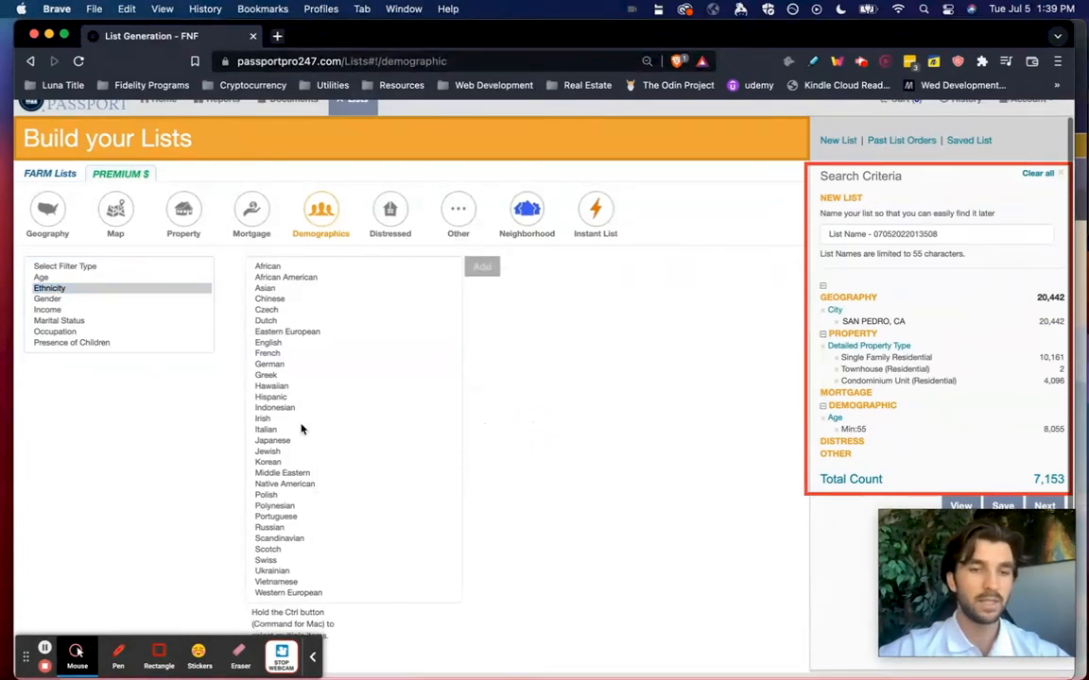
{"action": "left_click", "coordinate": [271, 397]}
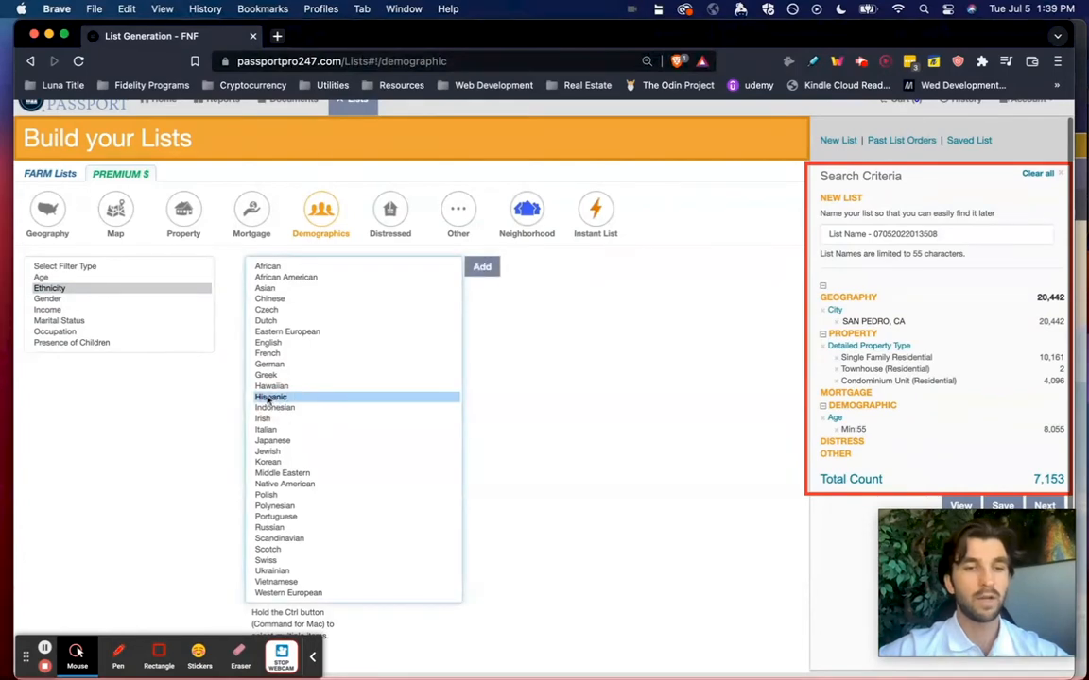
{"action": "left_click", "coordinate": [483, 267]}
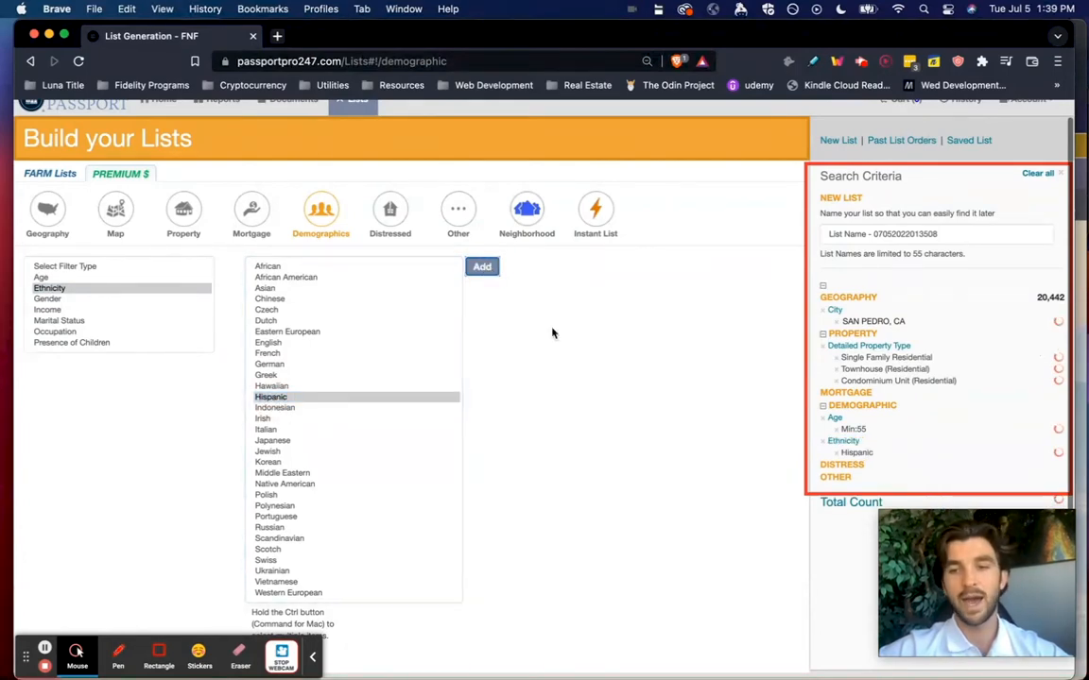
{"action": "scroll", "coordinate": [554, 314], "scroll_direction": "down", "scroll_amount": 1}
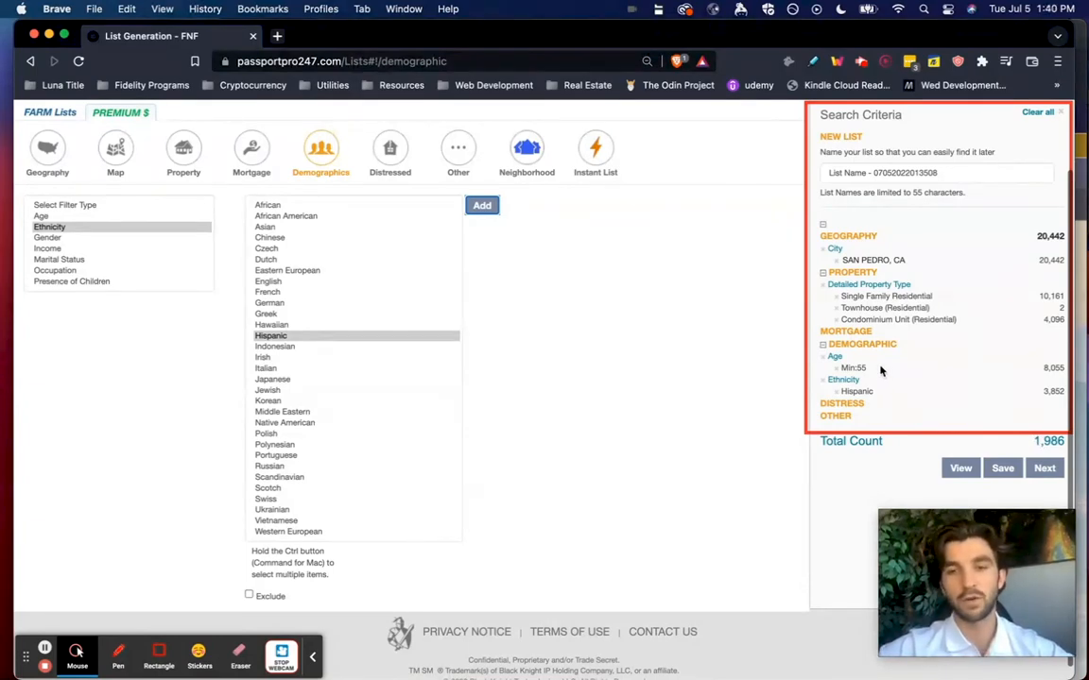
{"action": "left_click", "coordinate": [836, 391]}
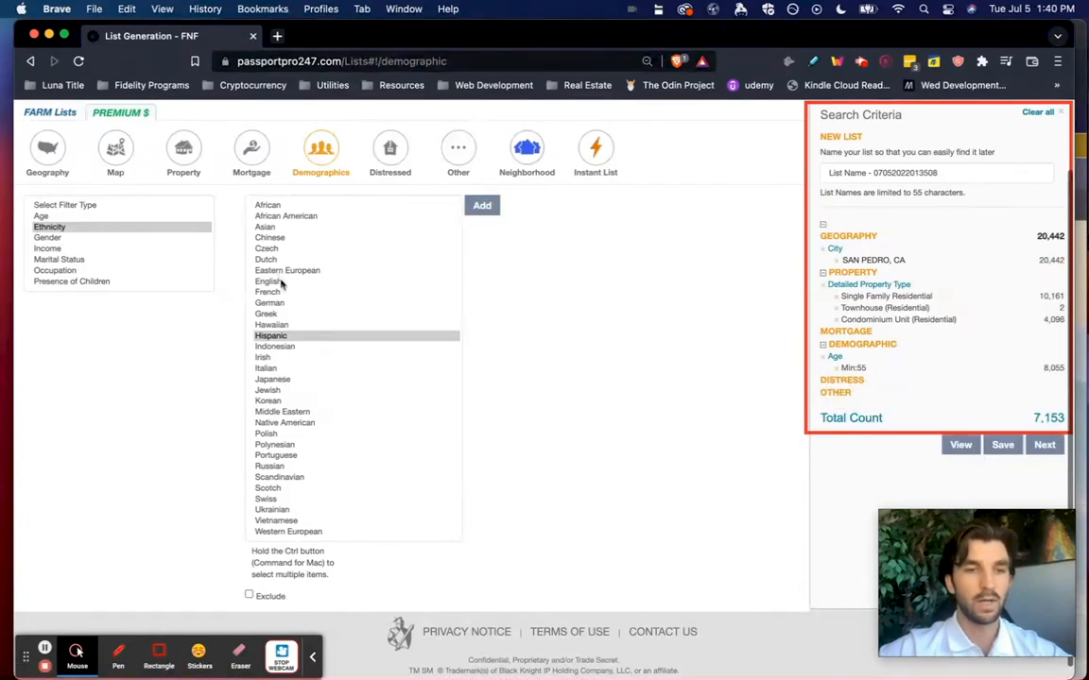
Filter the list by Chinese ethnicity in the demographic criteria, removing the entry once and adding it back
{"action": "left_click", "coordinate": [276, 238]}
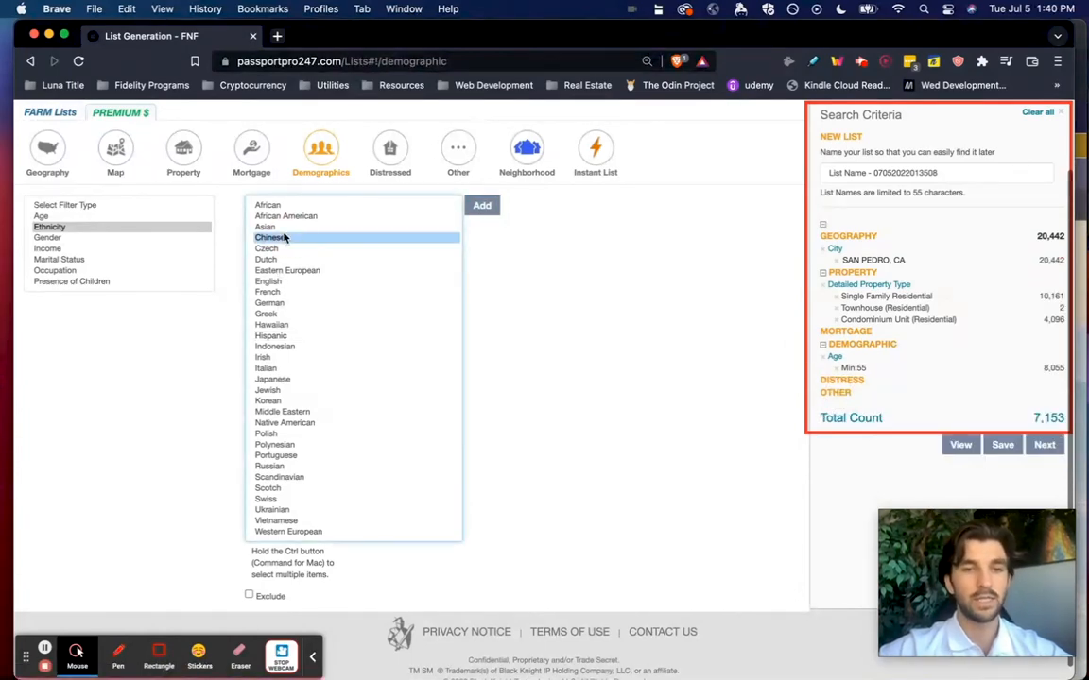
{"action": "left_click", "coordinate": [482, 206]}
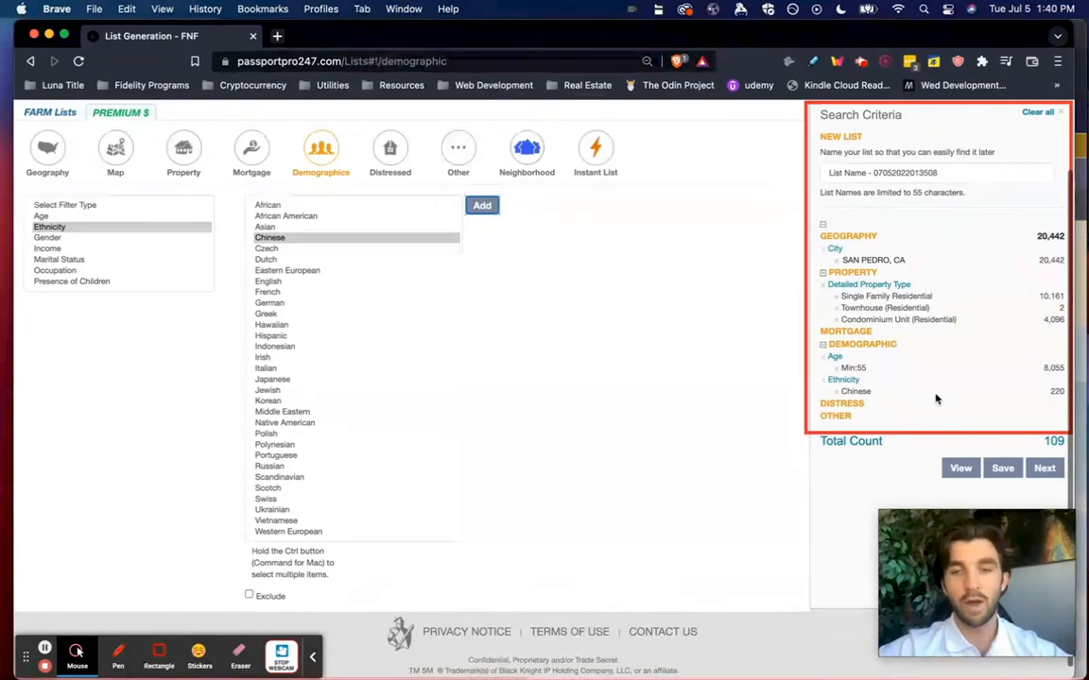
{"action": "left_click", "coordinate": [838, 395]}
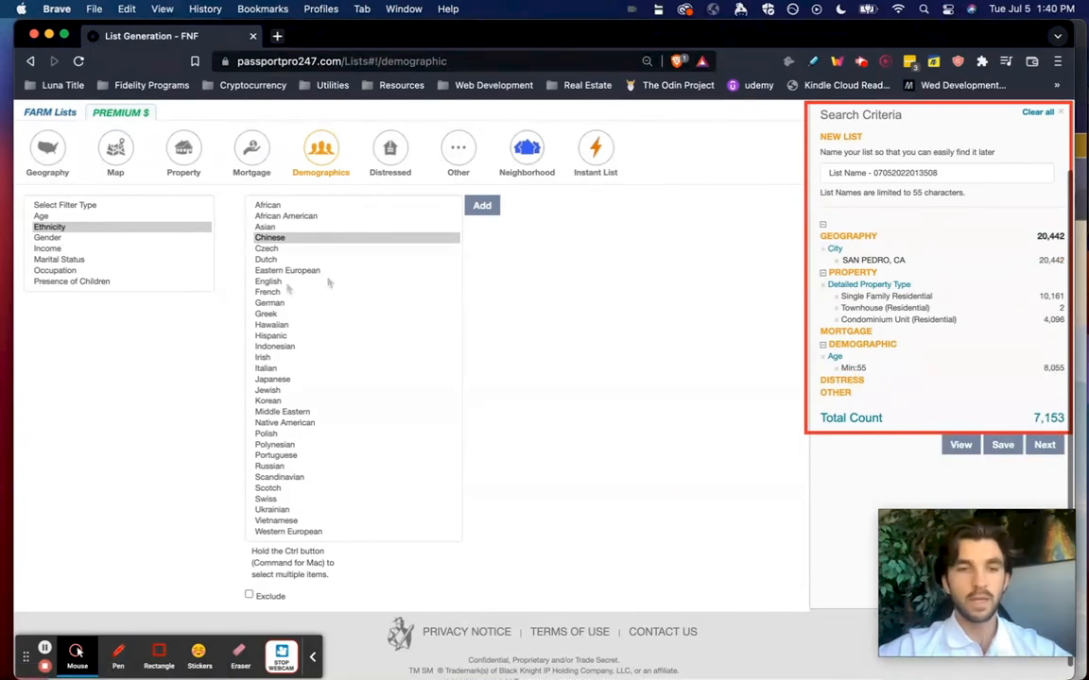
{"action": "left_click", "coordinate": [270, 236]}
{"action": "left_click", "coordinate": [482, 206]}
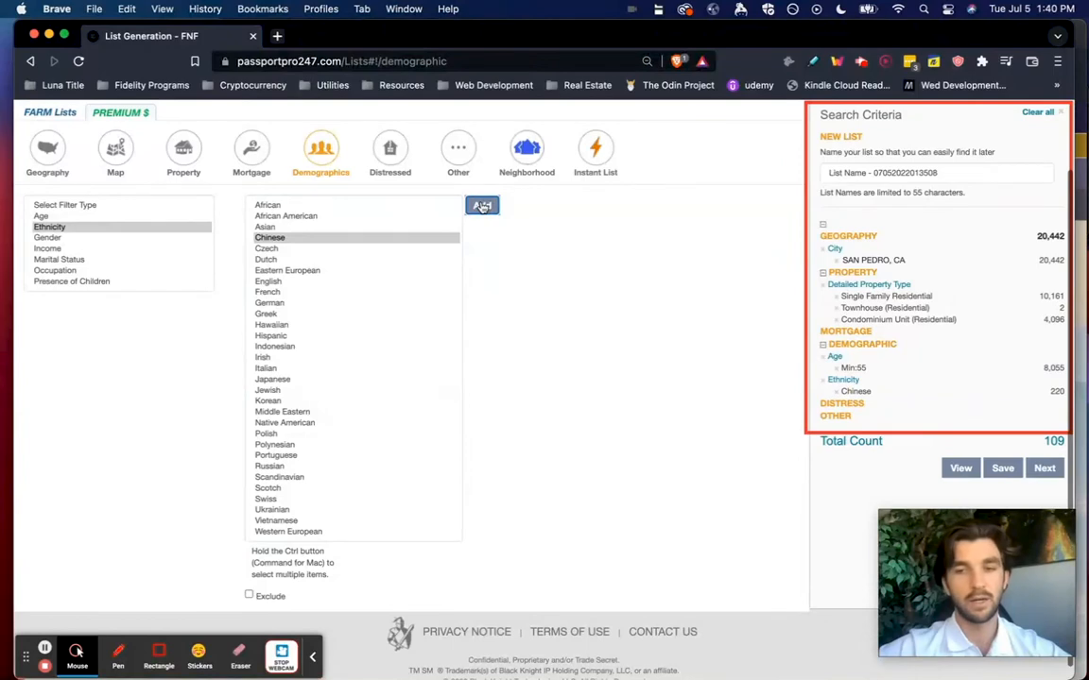
Examine the distressed filters, including the Pre-Foreclosure type with Notice of Default (ND), and the Other and Geography filter lists
{"action": "left_click", "coordinate": [383, 148]}
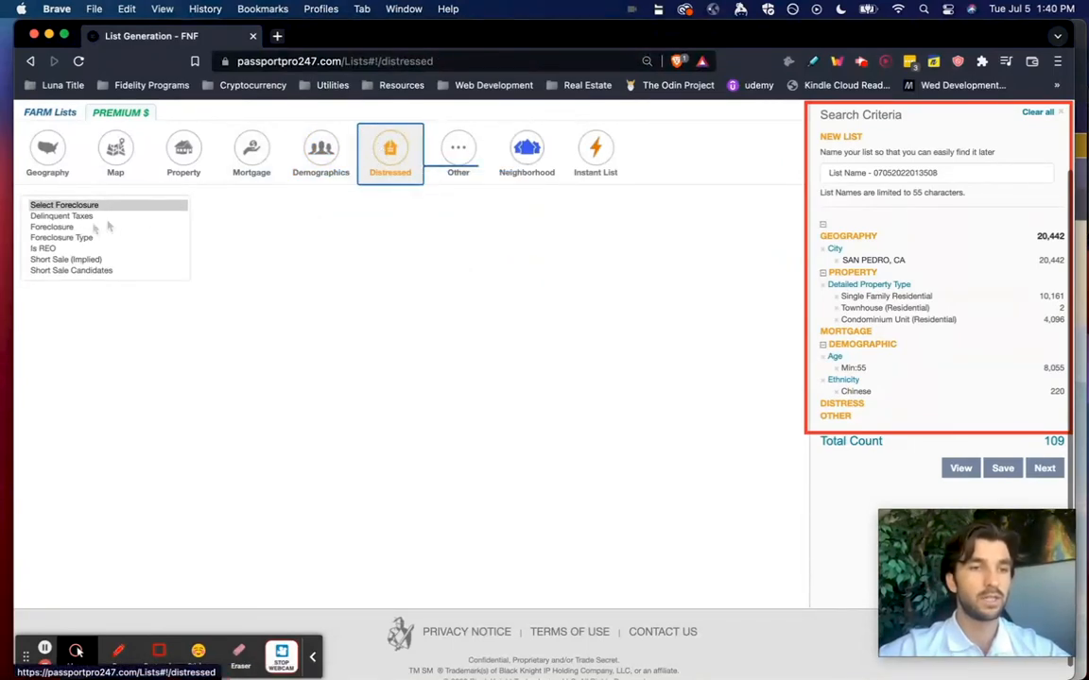
{"action": "left_click", "coordinate": [74, 227]}
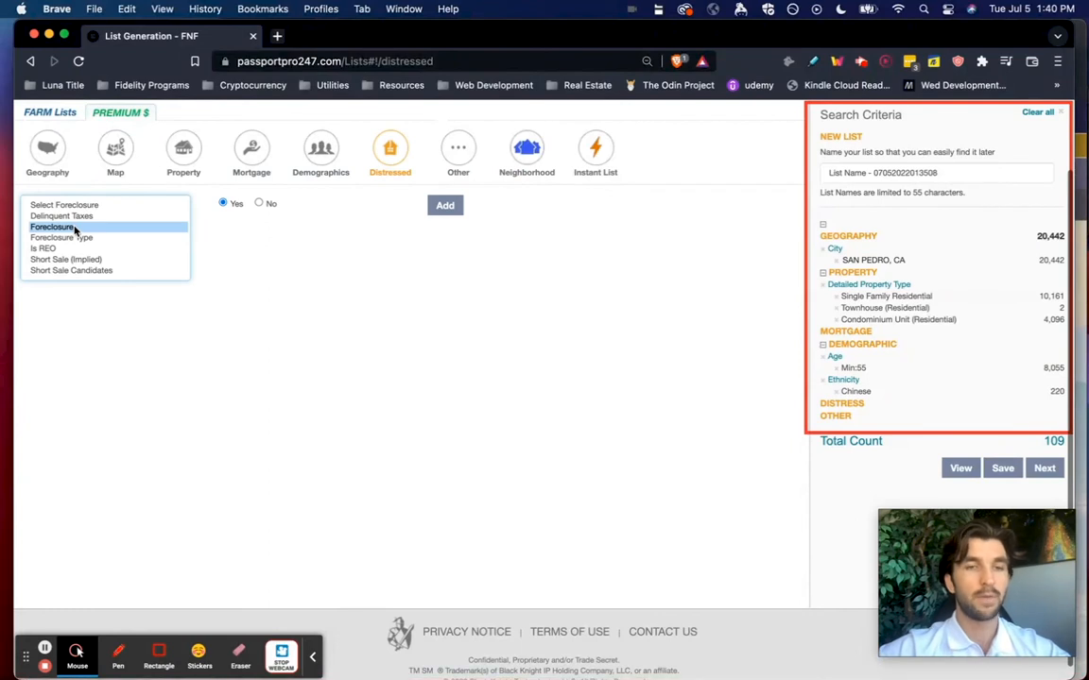
{"action": "left_click", "coordinate": [76, 237]}
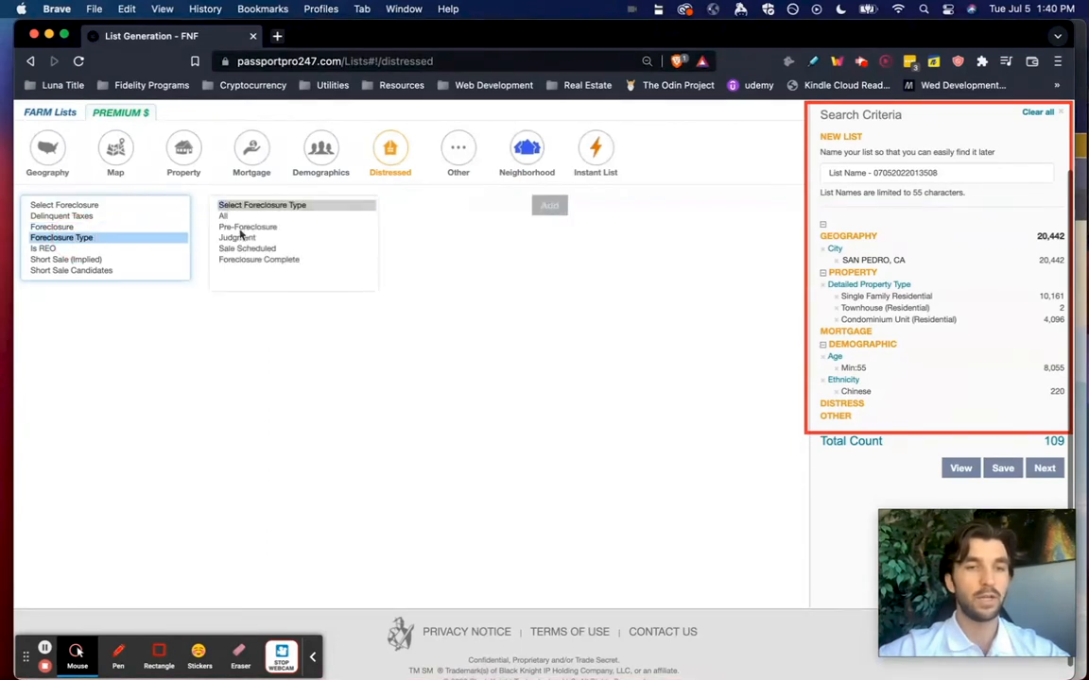
{"action": "left_click", "coordinate": [248, 227]}
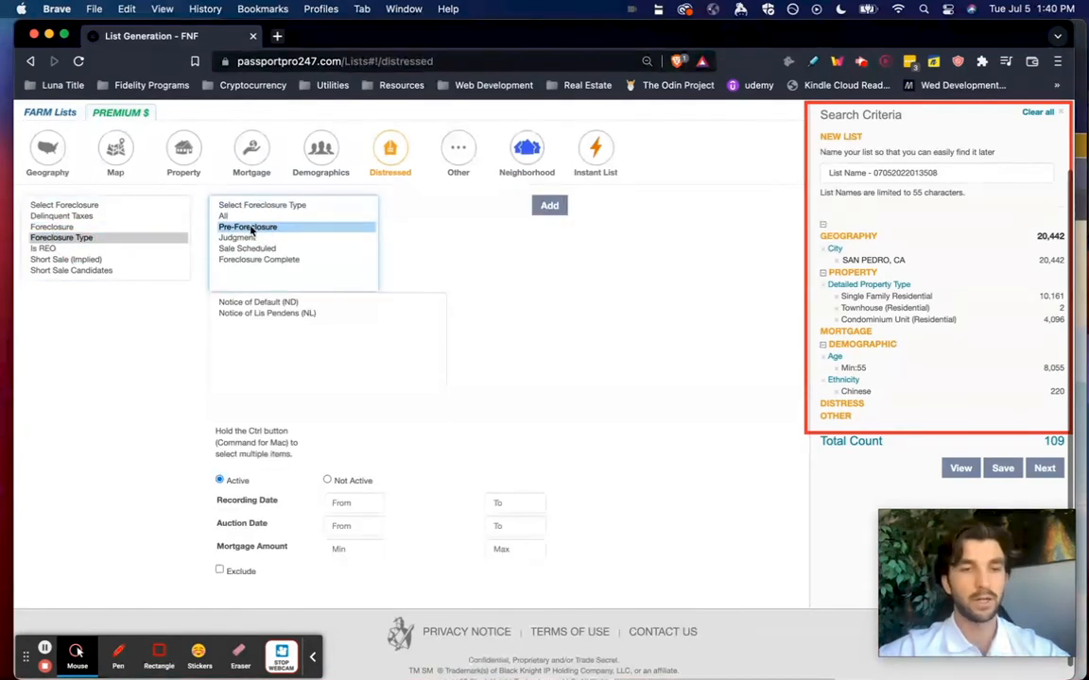
{"action": "left_click", "coordinate": [241, 302]}
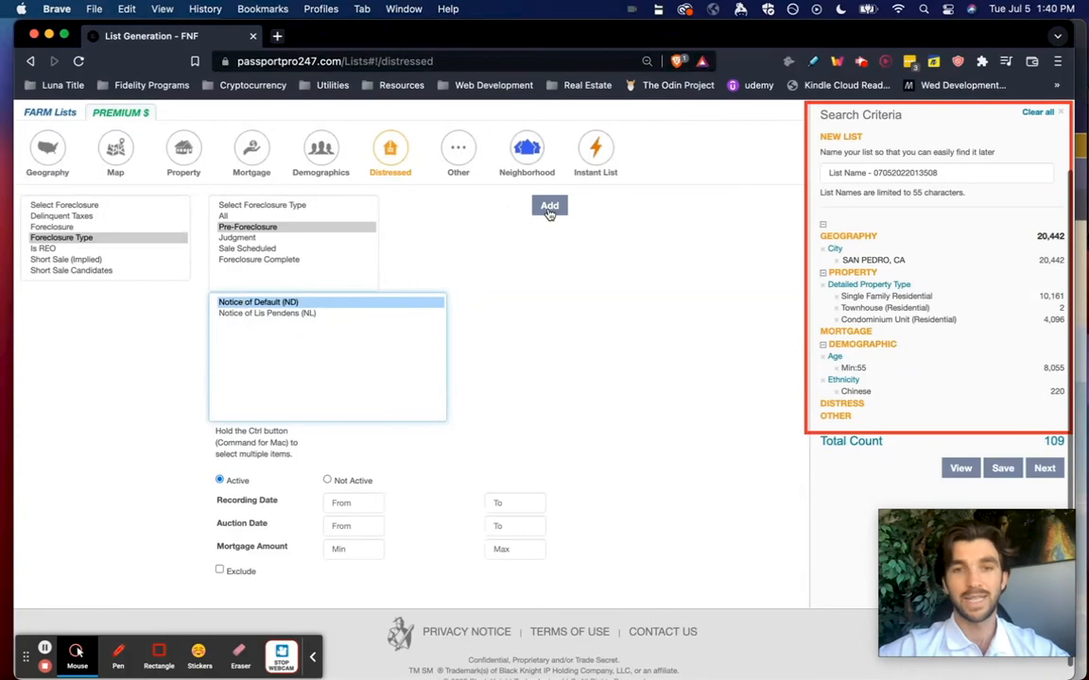
{"action": "left_click", "coordinate": [455, 148]}
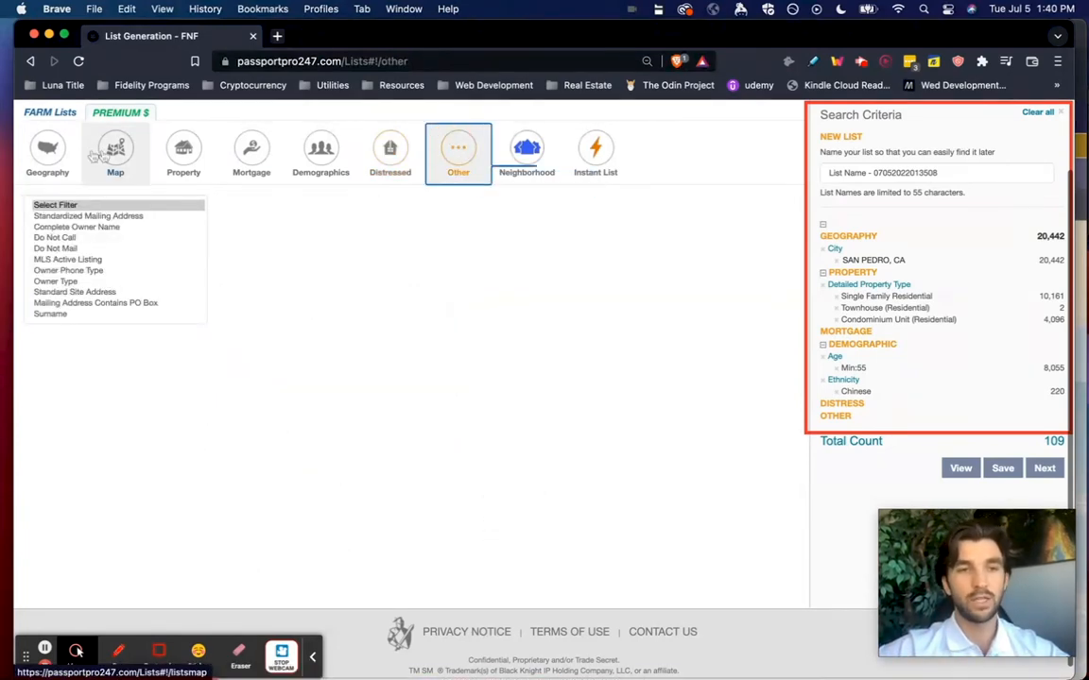
{"action": "left_click", "coordinate": [45, 148]}
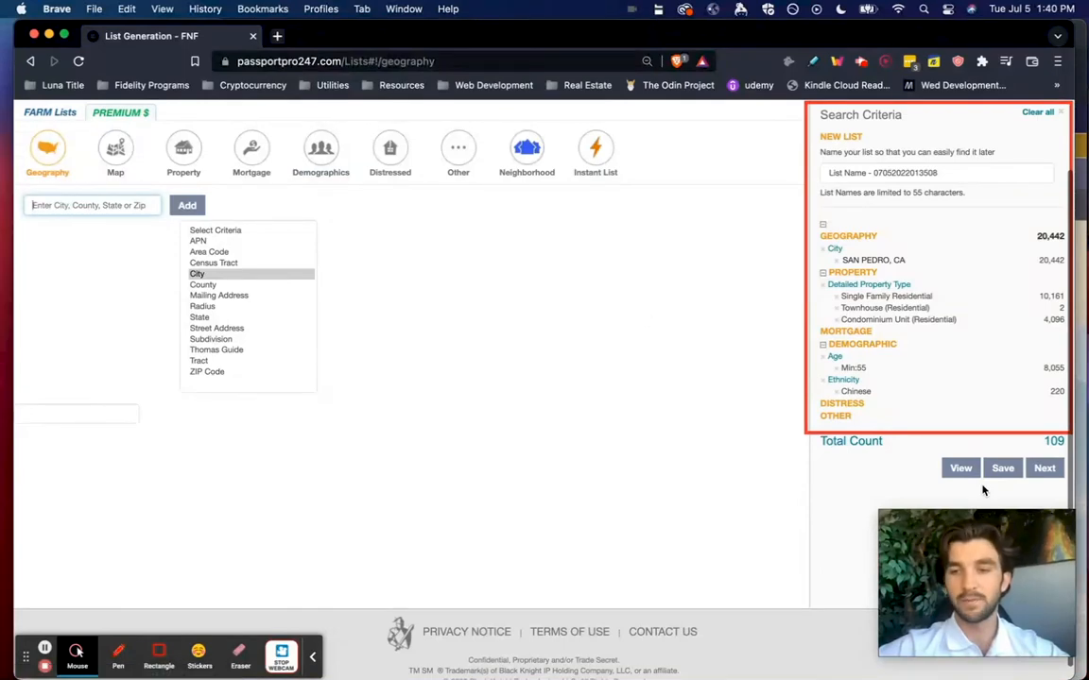
Proceed with the list to pre-checkout, check the PayGo charge and switch the output type to Export Outputs
{"action": "left_click", "coordinate": [1045, 468]}
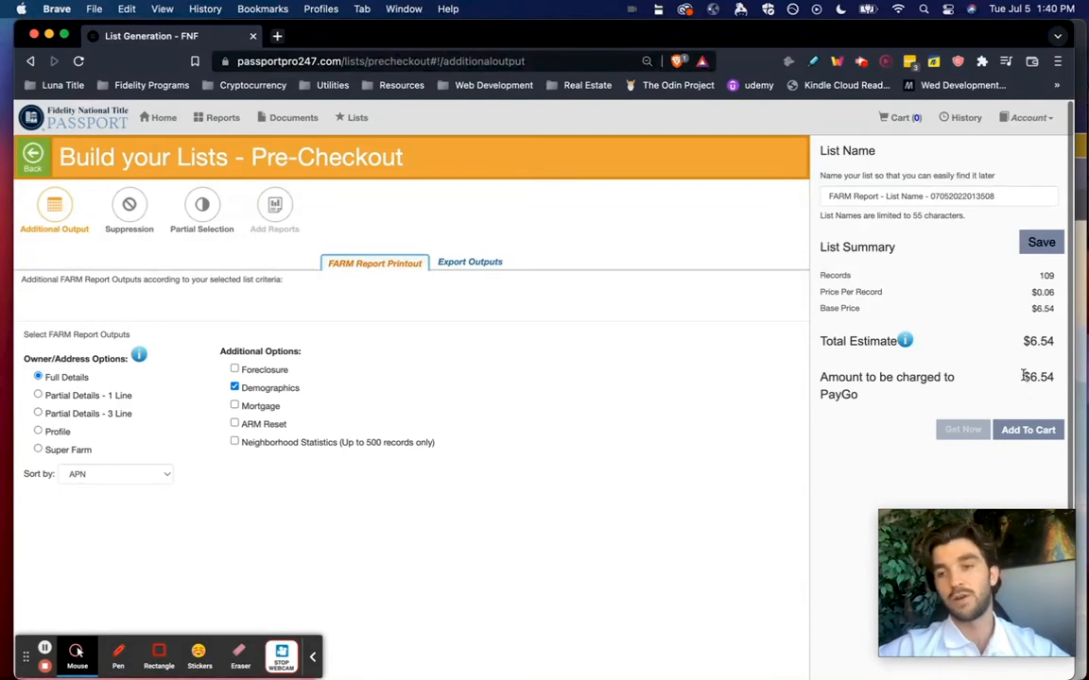
{"action": "double_click", "coordinate": [1048, 372]}
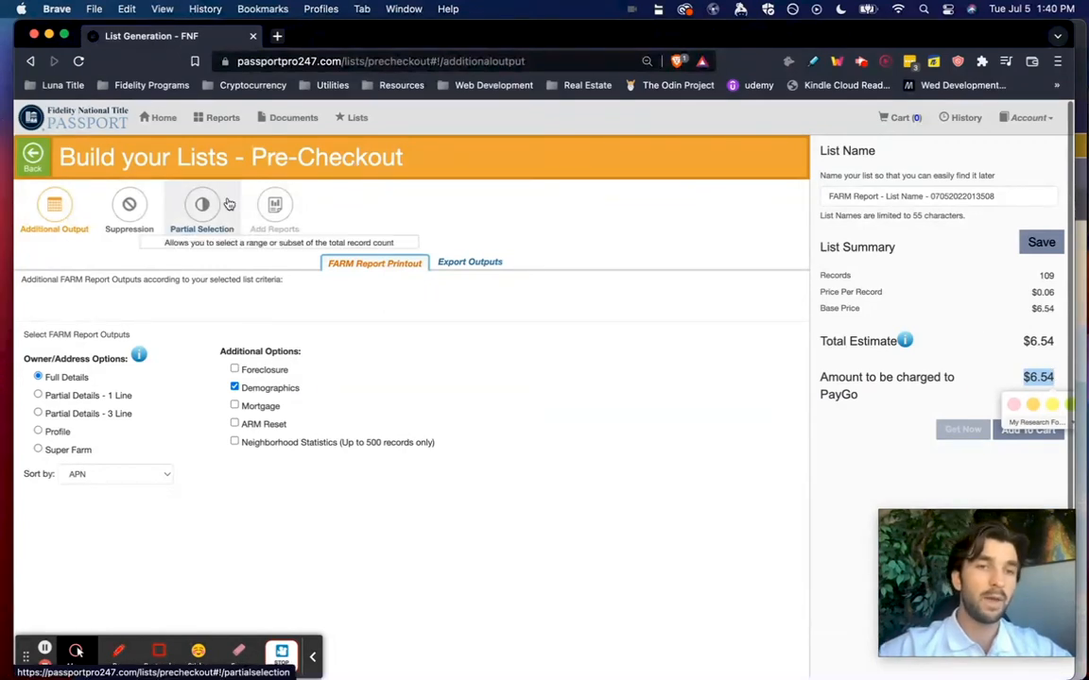
{"action": "left_click", "coordinate": [478, 265]}
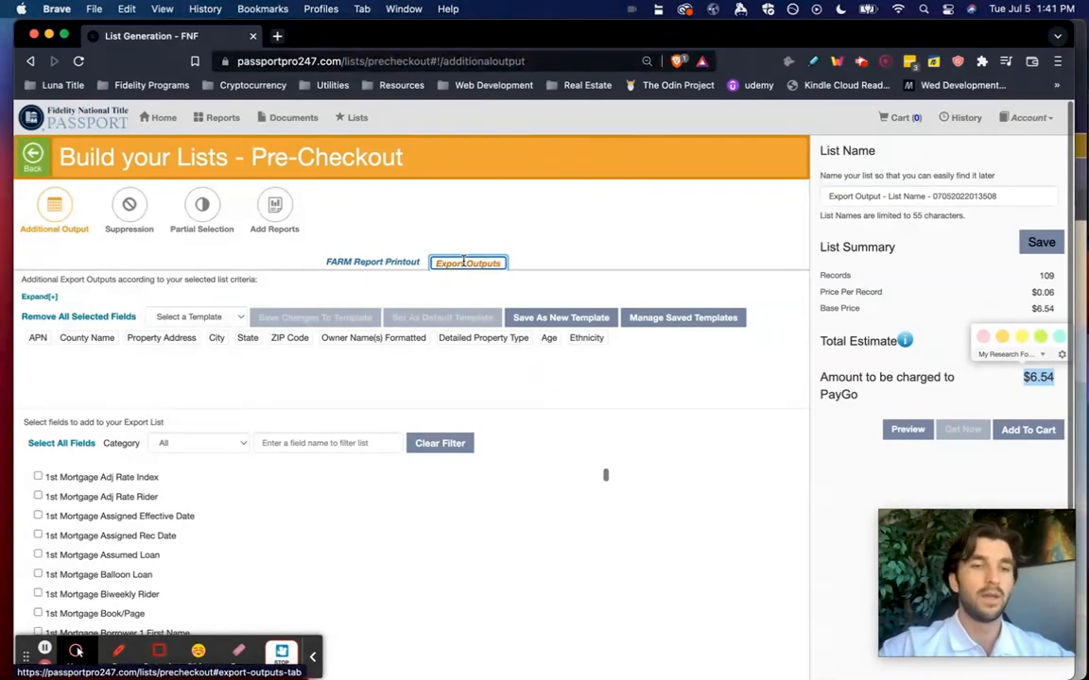
{"action": "left_click", "coordinate": [261, 293]}
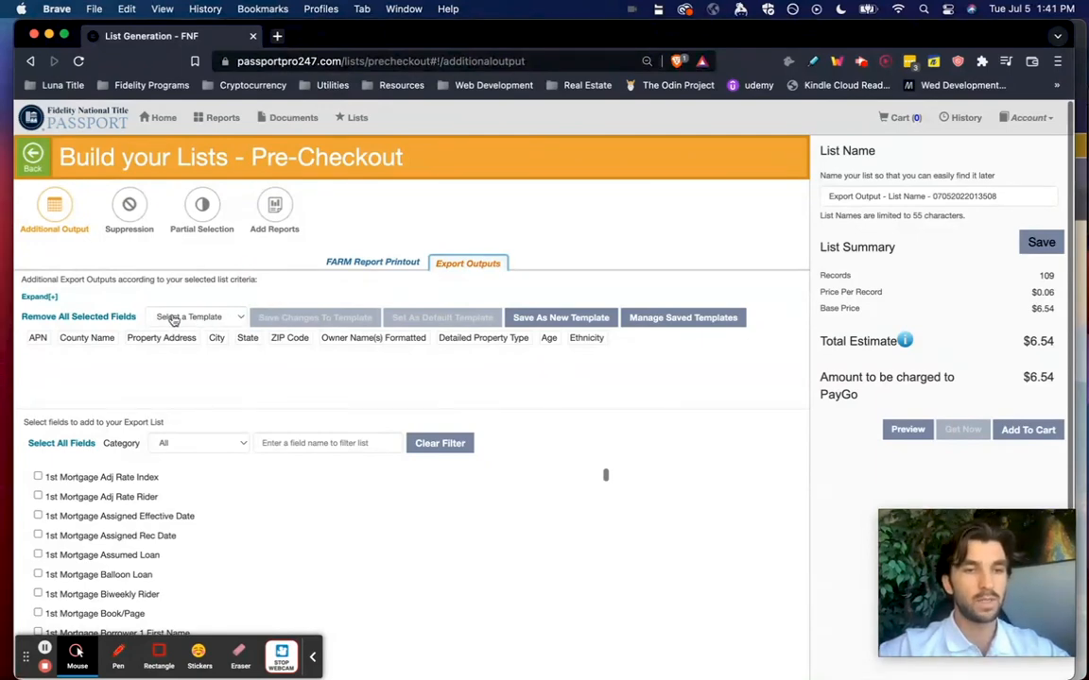
{"action": "left_click", "coordinate": [159, 652]}
{"action": "left_click_drag", "start_coordinate": [129, 302], "coordinate": [273, 344]}
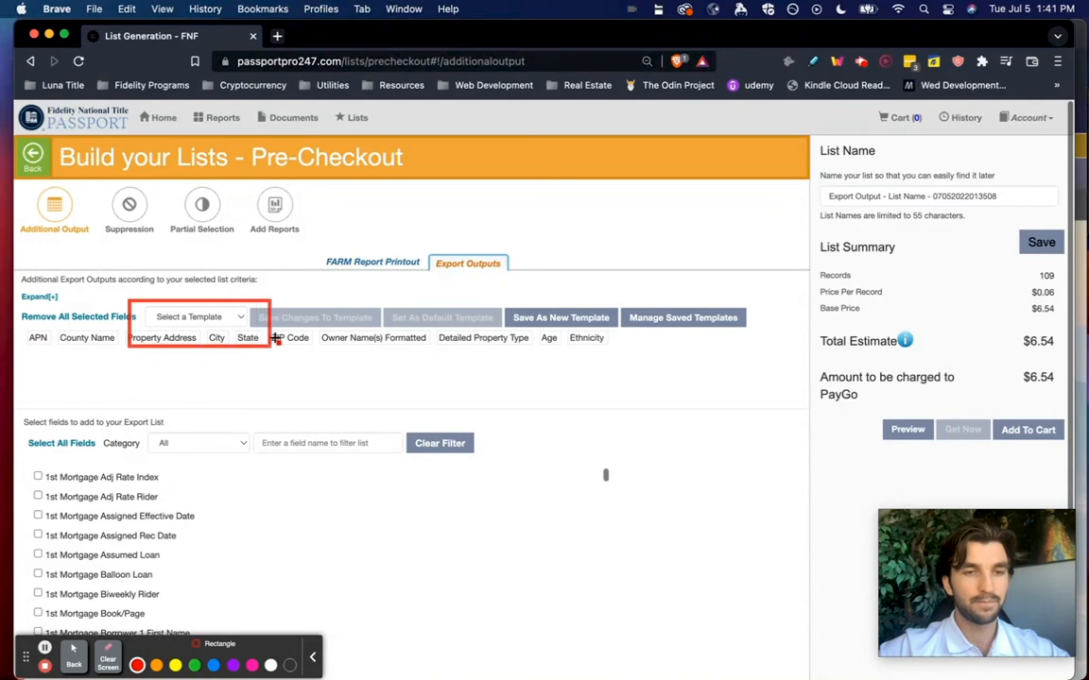
{"action": "left_click", "coordinate": [108, 655]}
{"action": "left_click", "coordinate": [74, 655]}
Apply the Farm Tool template to the export output fields
{"action": "left_click", "coordinate": [243, 318]}
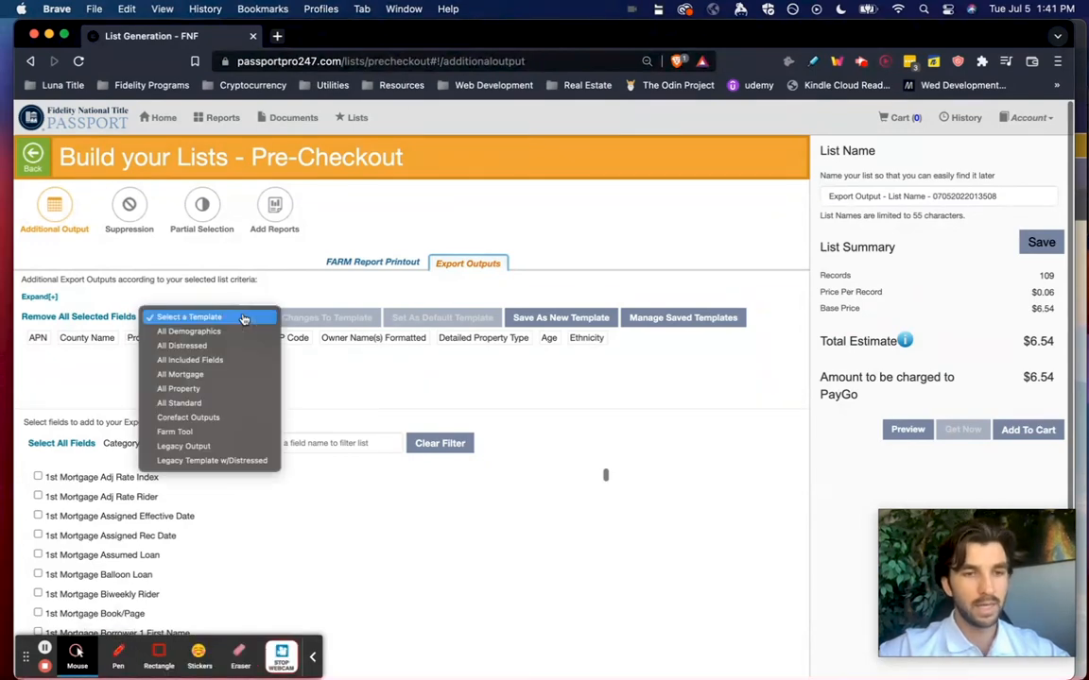
{"action": "left_click", "coordinate": [200, 434]}
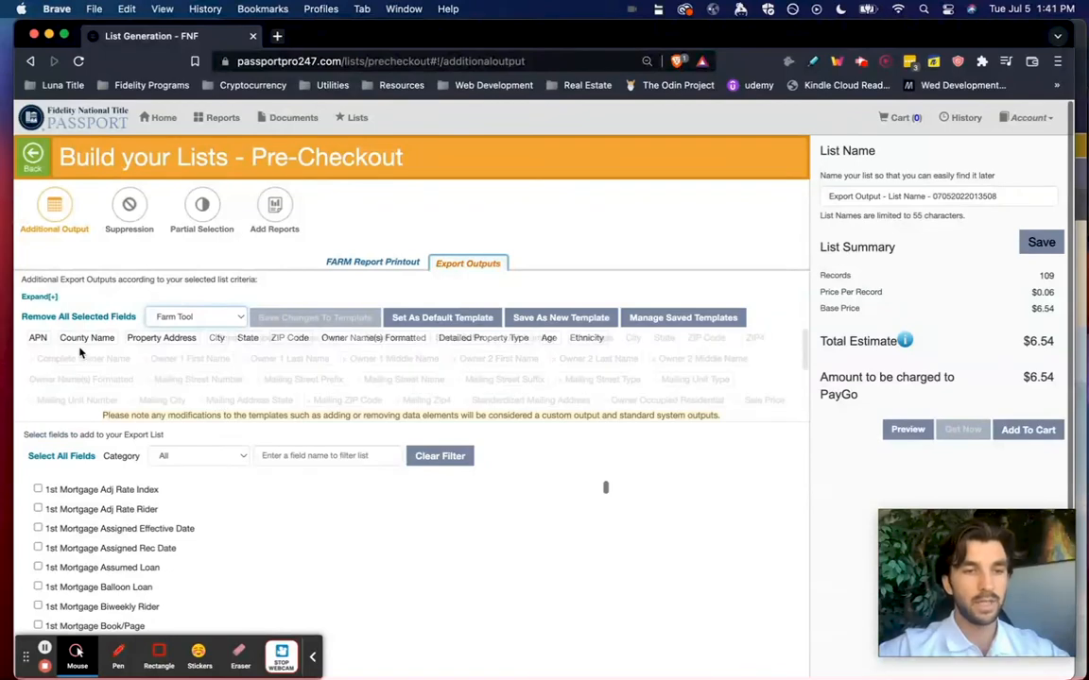